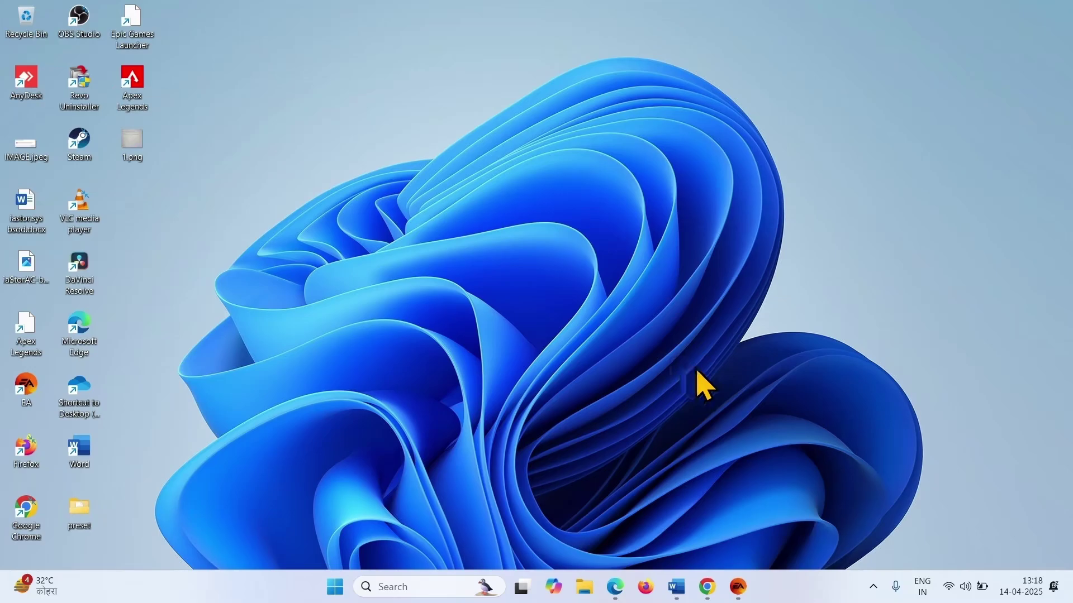
# Open setupact.log from C:\$WINDOWS.~BT\Sources\Panther in Notepad
pyautogui.click(584, 587)
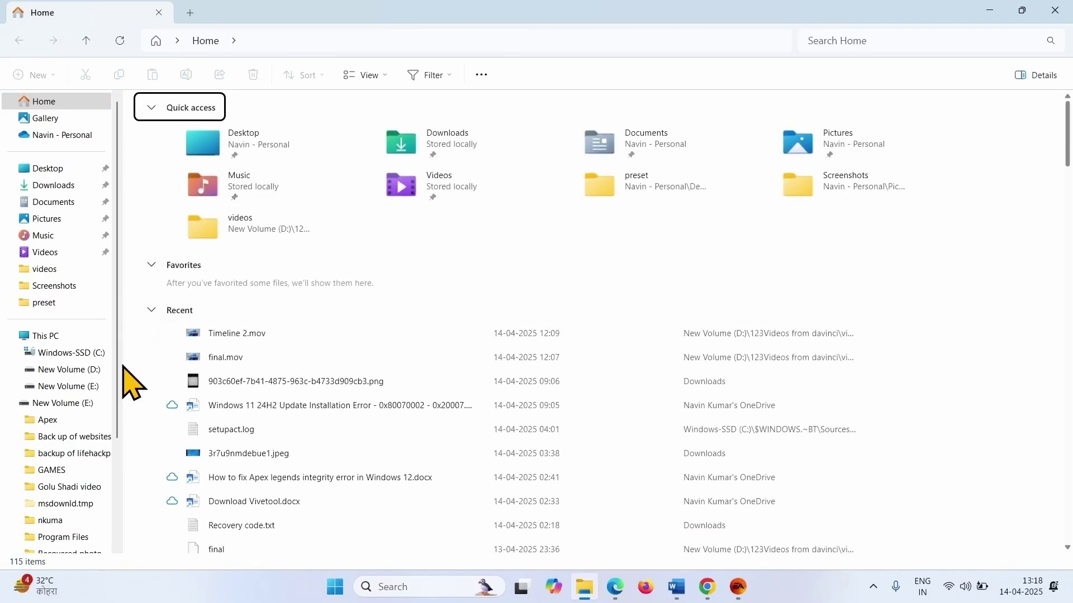
pyautogui.moveTo(71, 353)
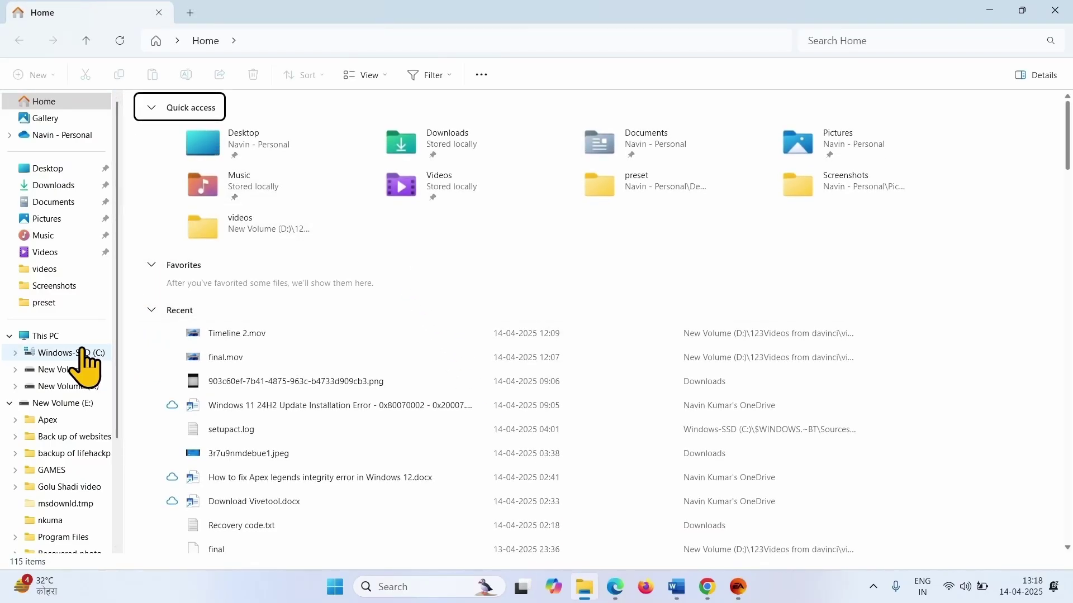
pyautogui.click(84, 353)
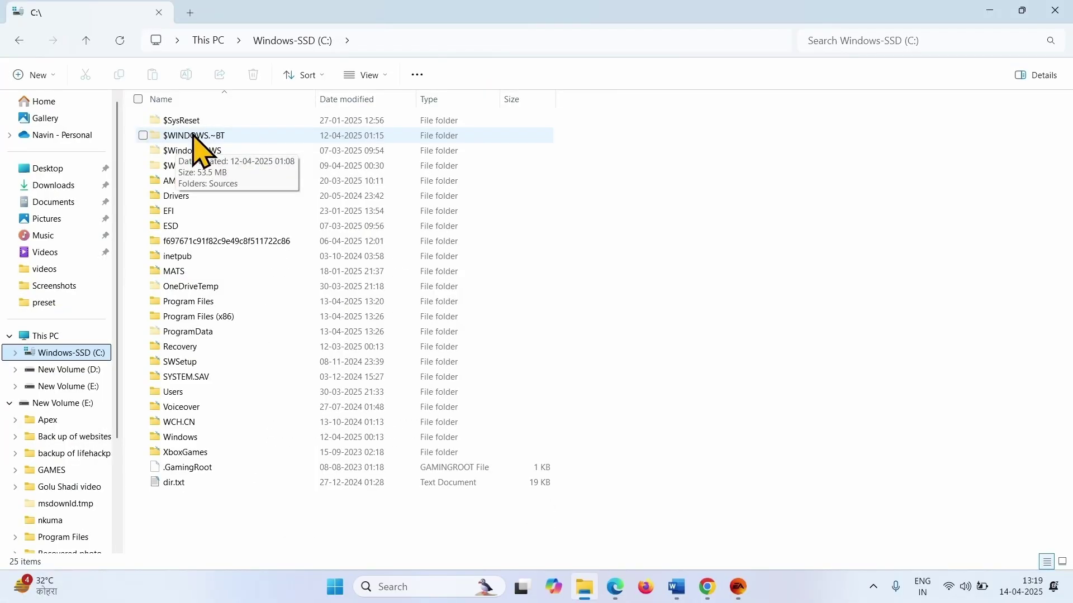
pyautogui.press('F5')
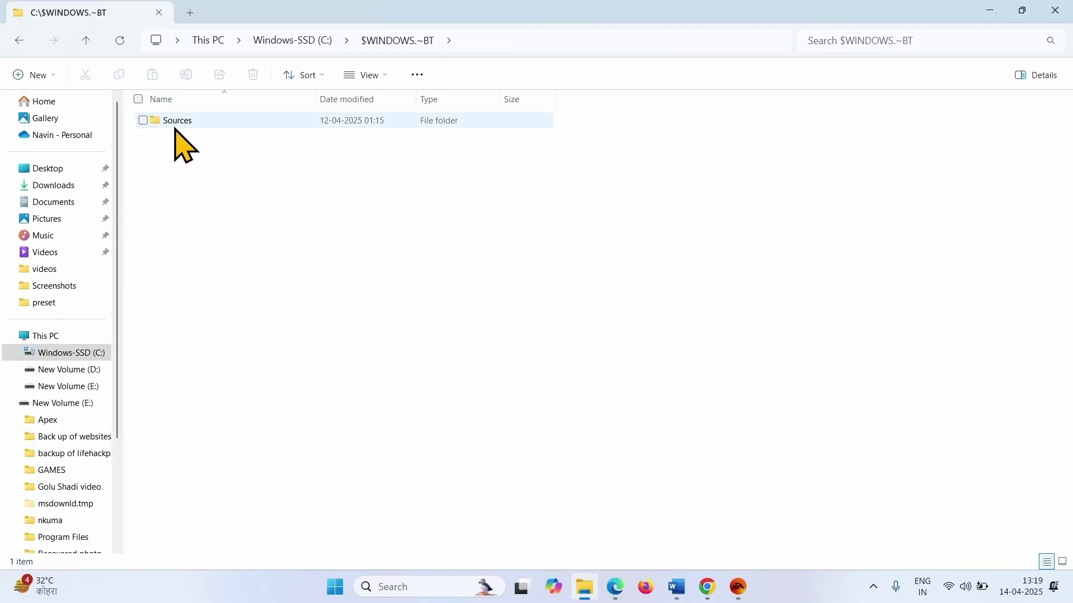
pyautogui.doubleClick(175, 120)
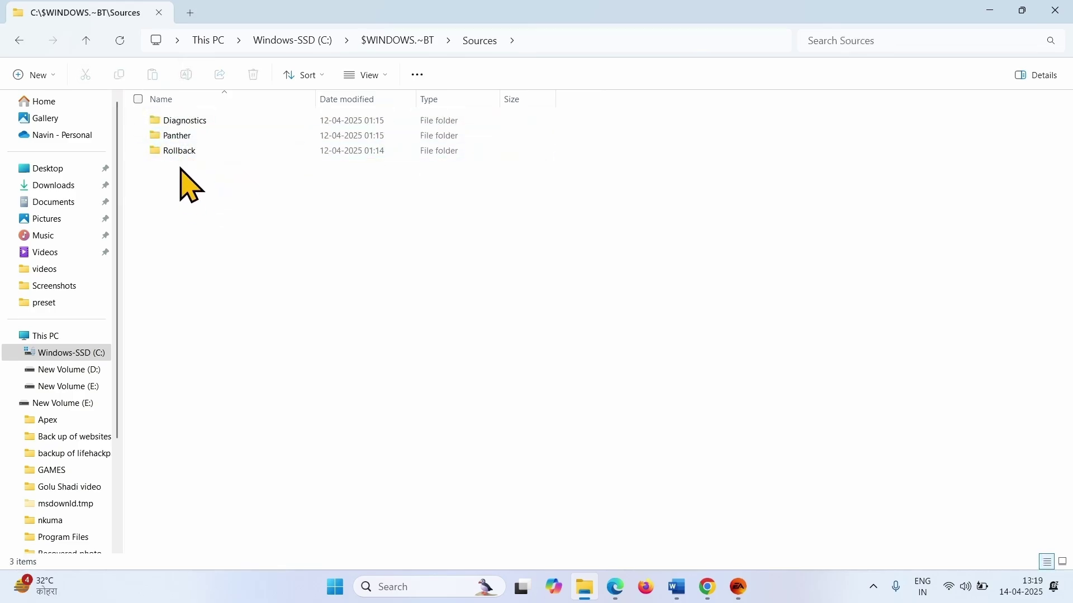
pyautogui.doubleClick(182, 137)
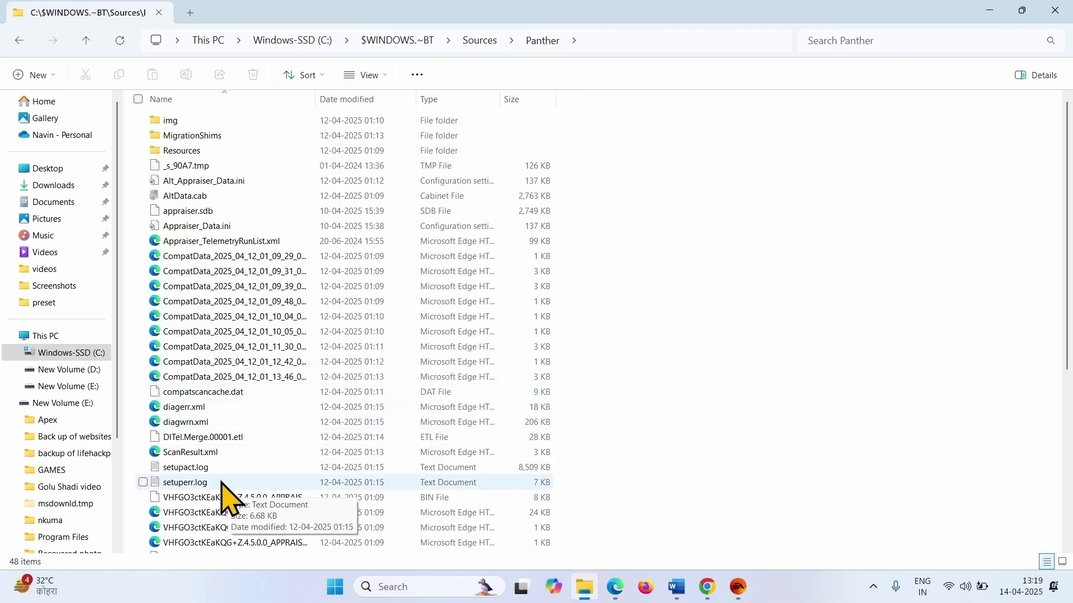
pyautogui.click(208, 472)
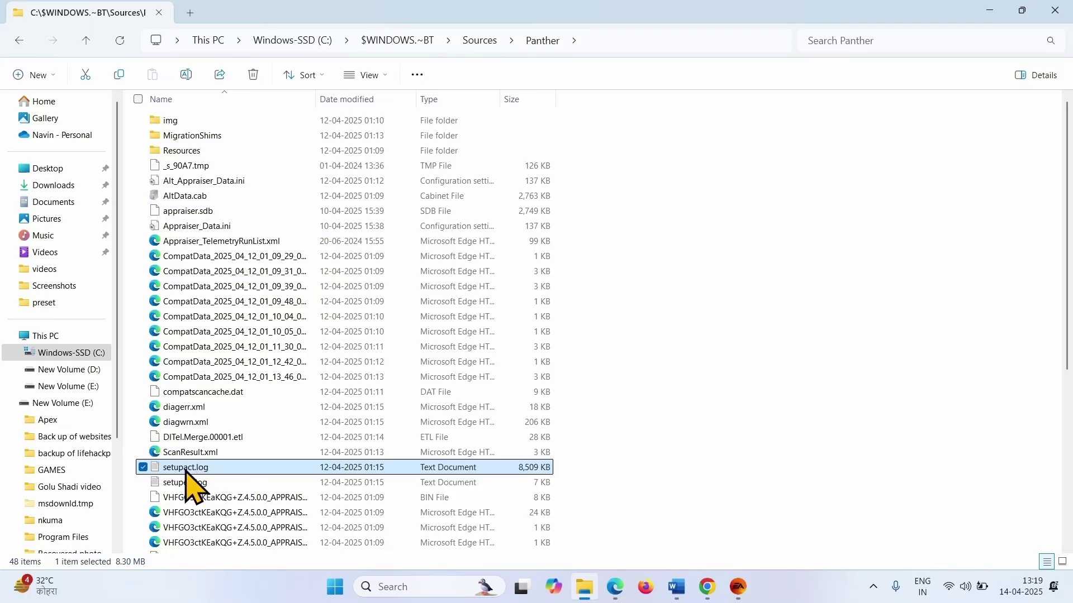
pyautogui.doubleClick(186, 471)
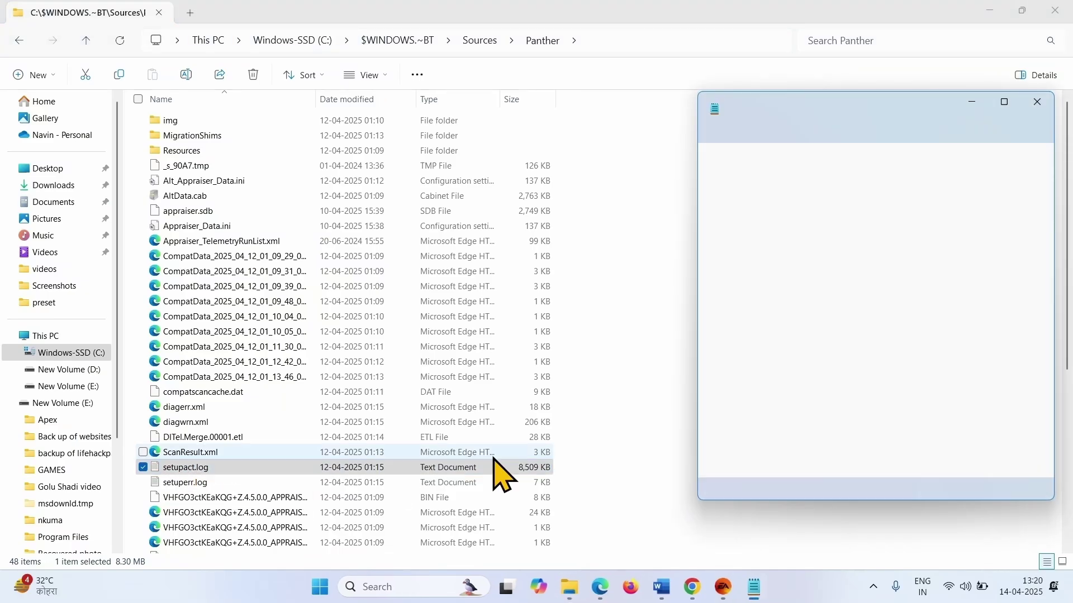
# Maximize setupact.log and read it to the SetupHost Logging End entries, then return to Explorer
pyautogui.click(1004, 102)
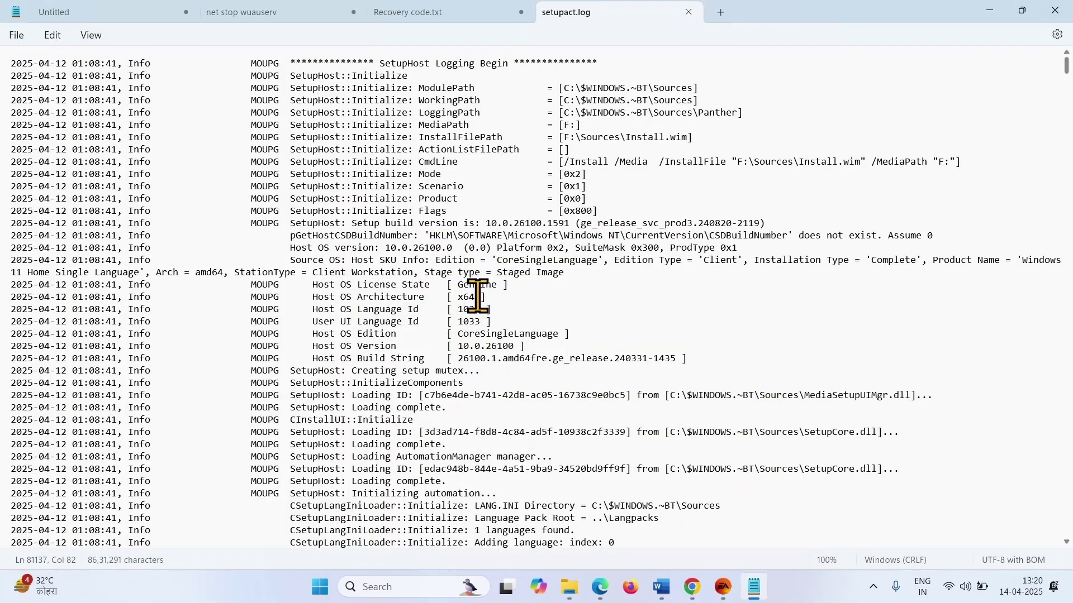
pyautogui.scroll(-10, 478, 296)
pyautogui.scroll(-10, 477, 297)
pyautogui.scroll(-10, 477, 297)
pyautogui.scroll(-10, 475, 295)
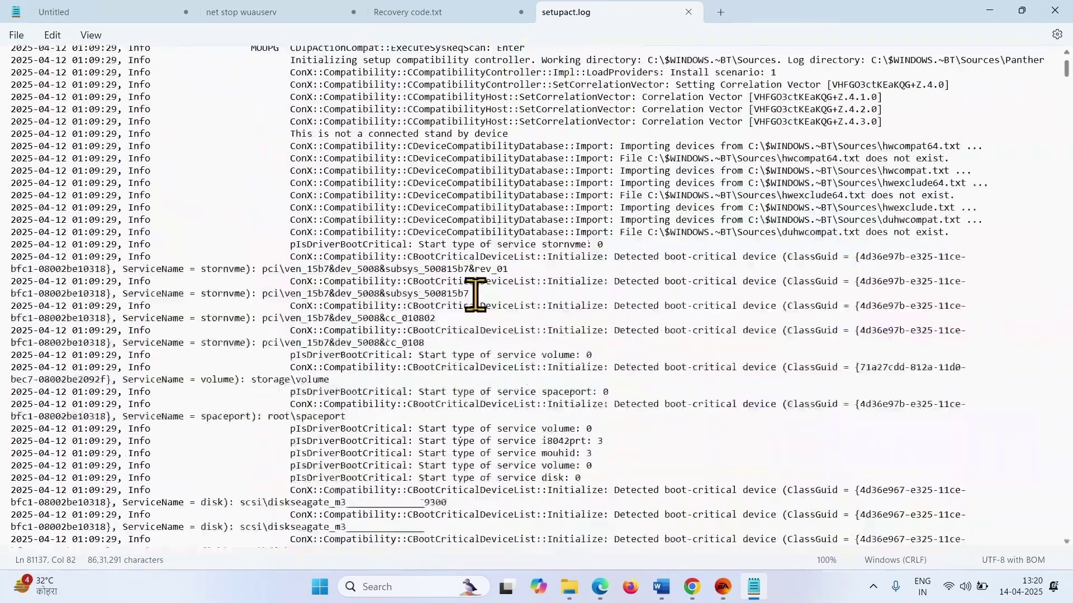
pyautogui.scroll(-10, 475, 295)
pyautogui.moveTo(1067, 460); pyautogui.dragTo(1046, 559)
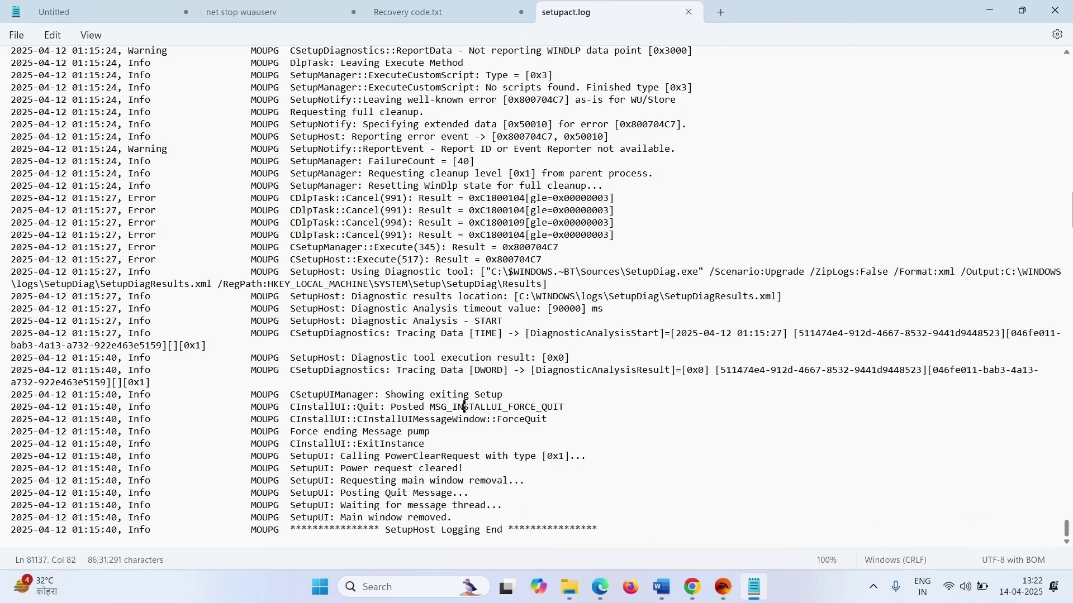
pyautogui.click(989, 10)
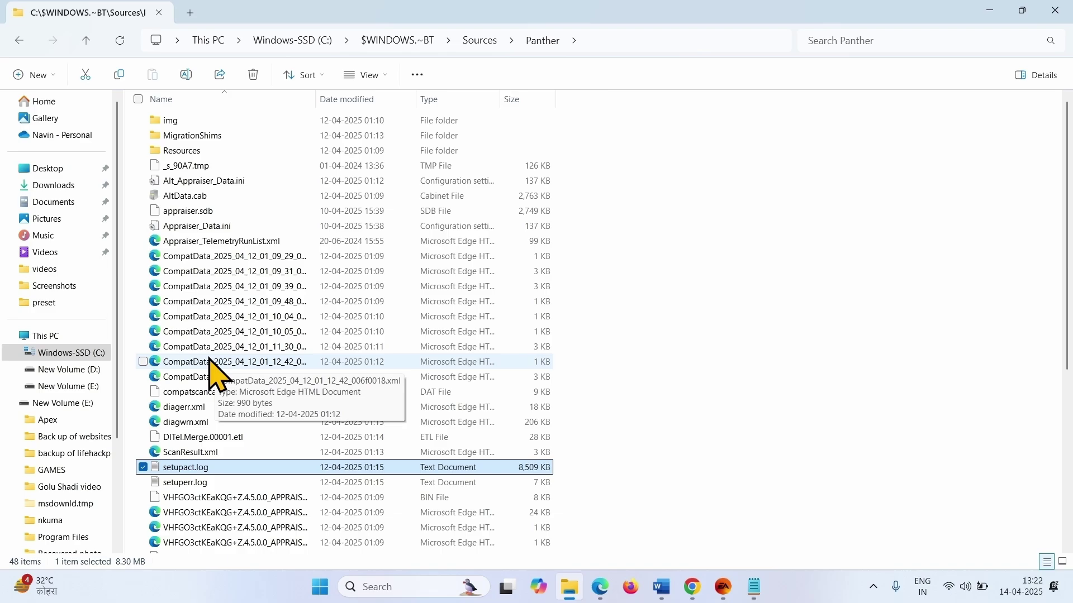
pyautogui.moveTo(71, 354)
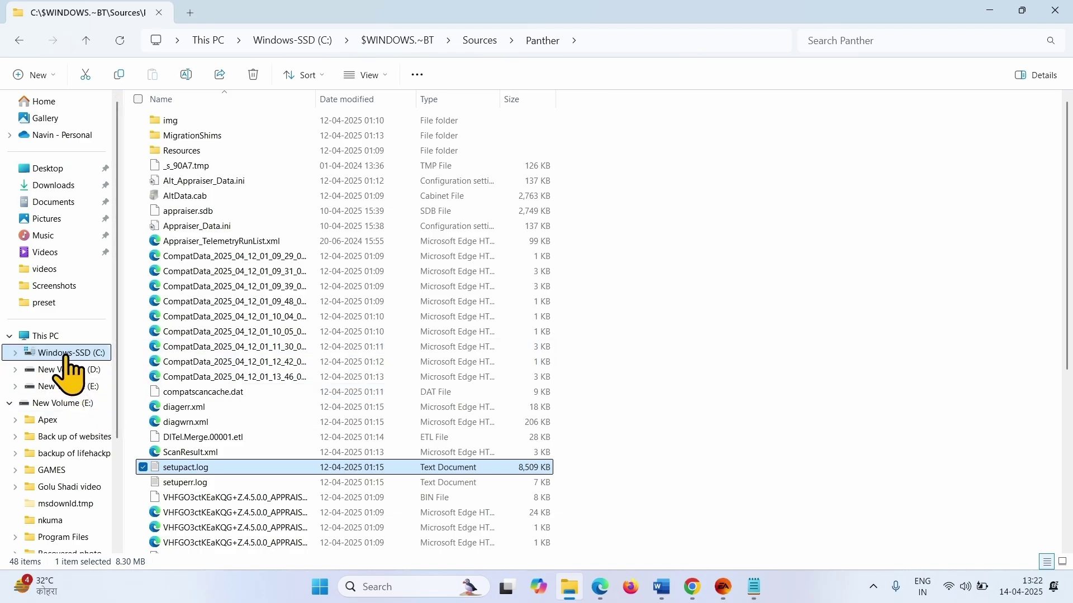
# Navigate to C:\Windows\System32\DriverStore\FileRepository
pyautogui.click(66, 353)
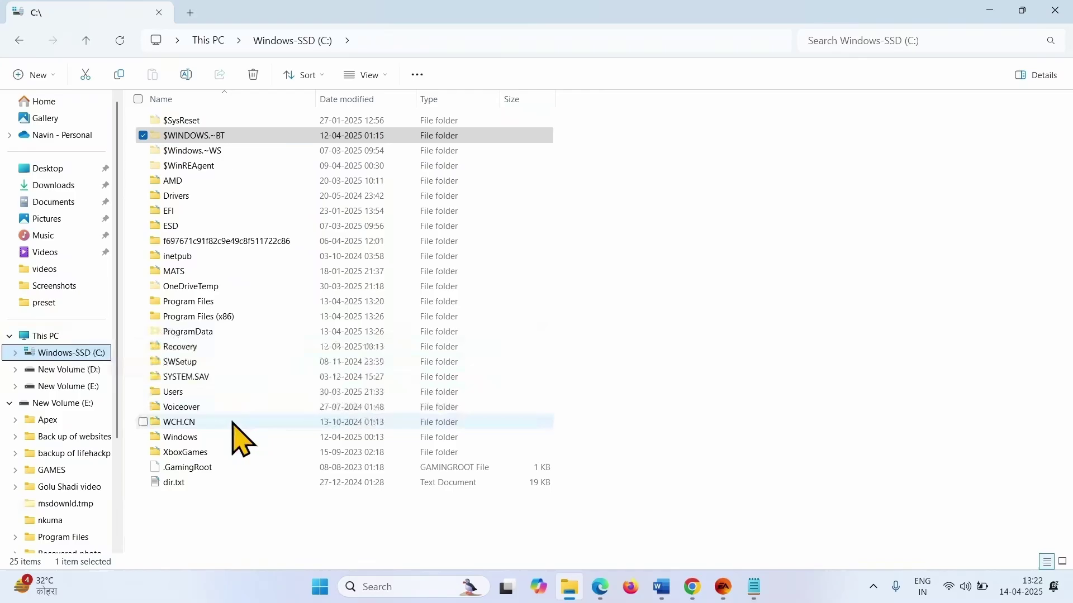
pyautogui.doubleClick(190, 441)
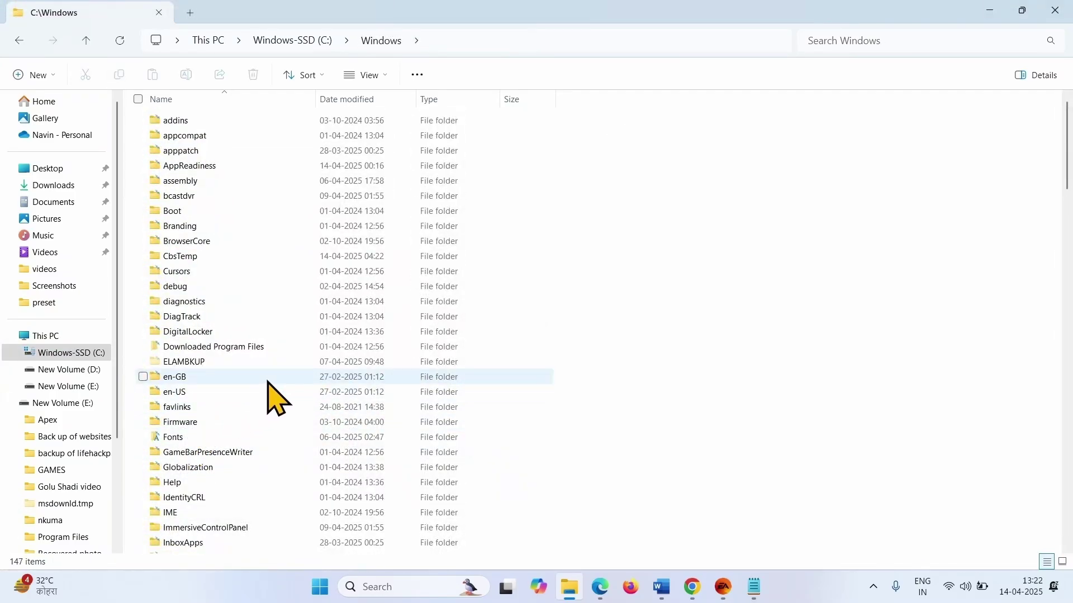
pyautogui.scroll(-15, 184, 347)
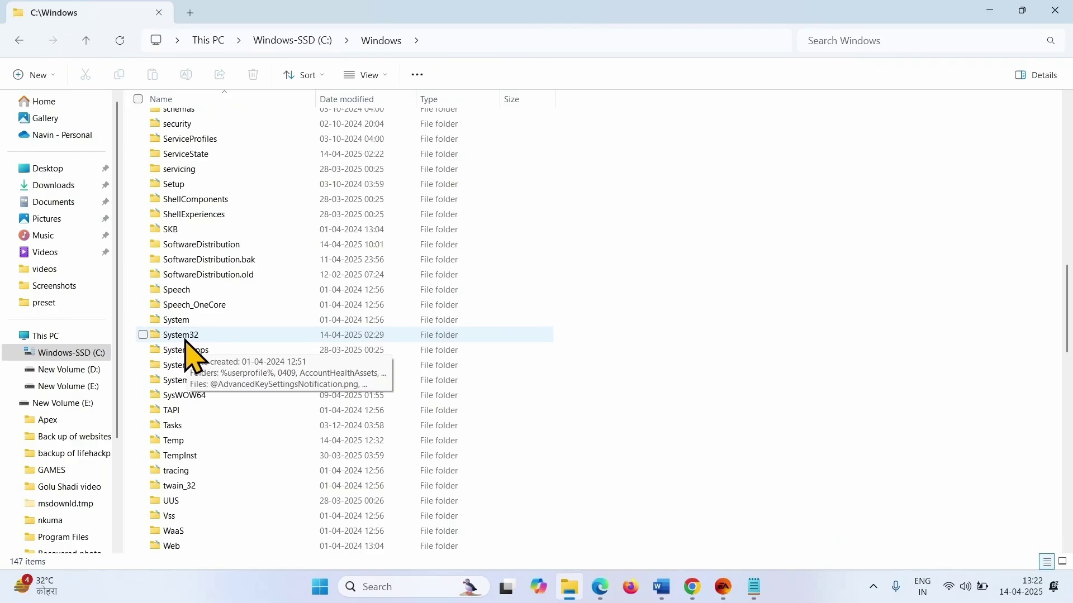
pyautogui.doubleClick(186, 340)
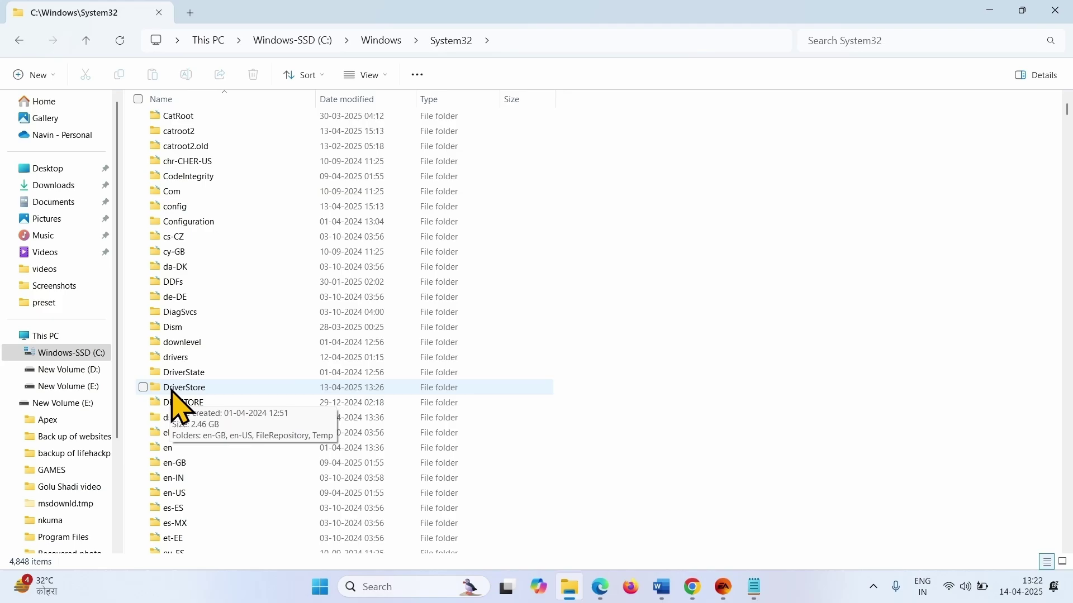
pyautogui.doubleClick(184, 390)
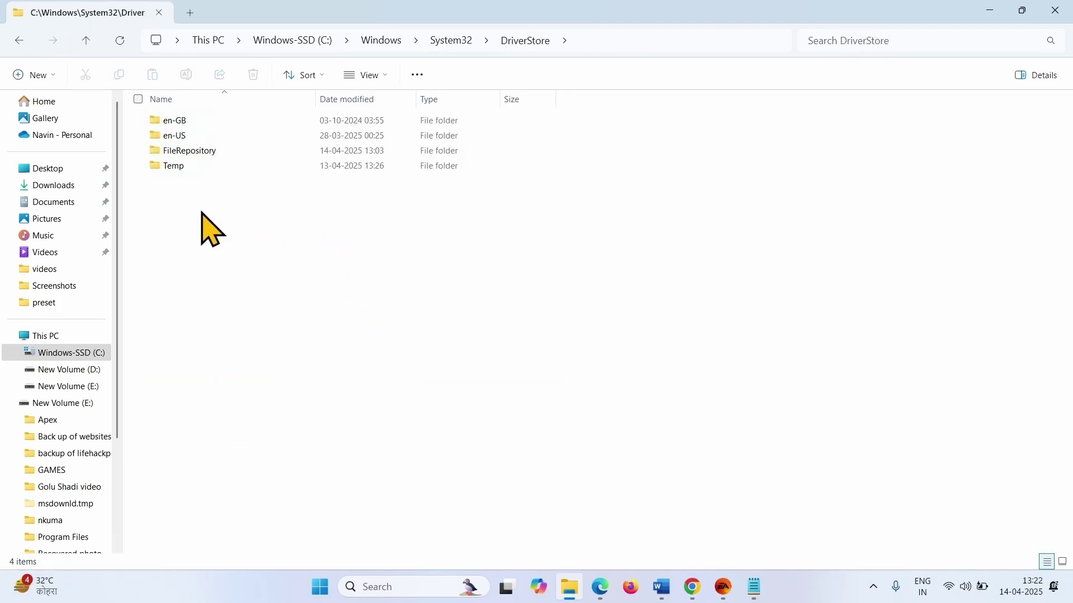
pyautogui.moveTo(189, 151)
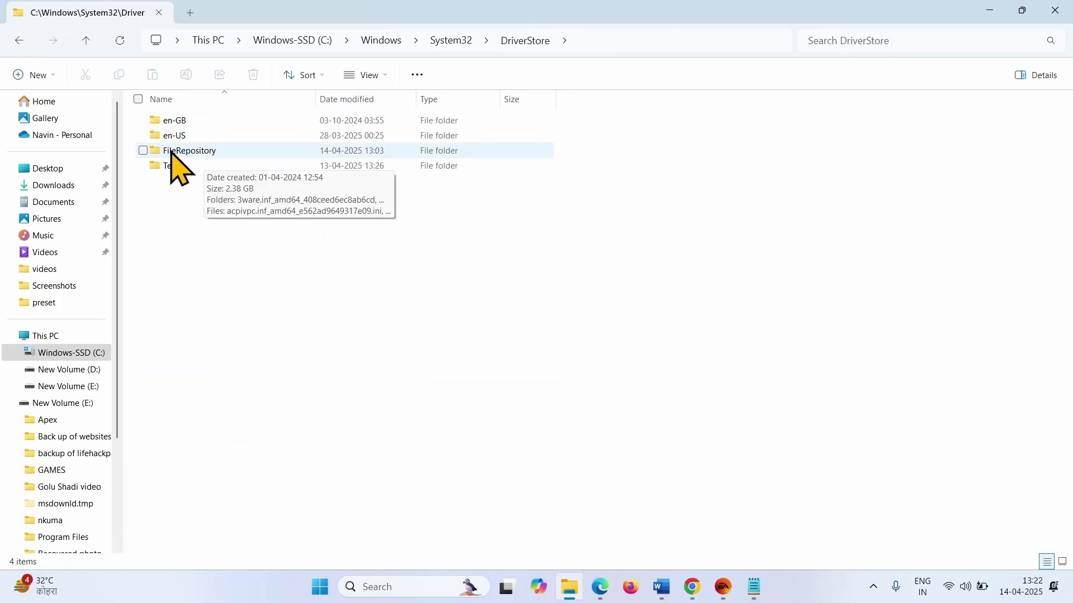
pyautogui.click(191, 156)
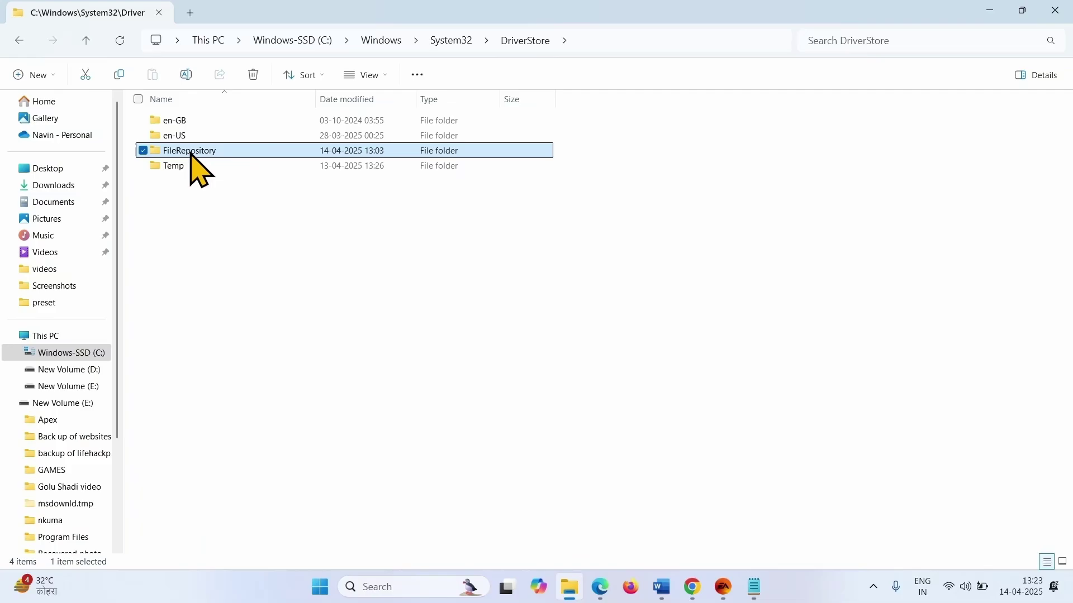
pyautogui.doubleClick(191, 154)
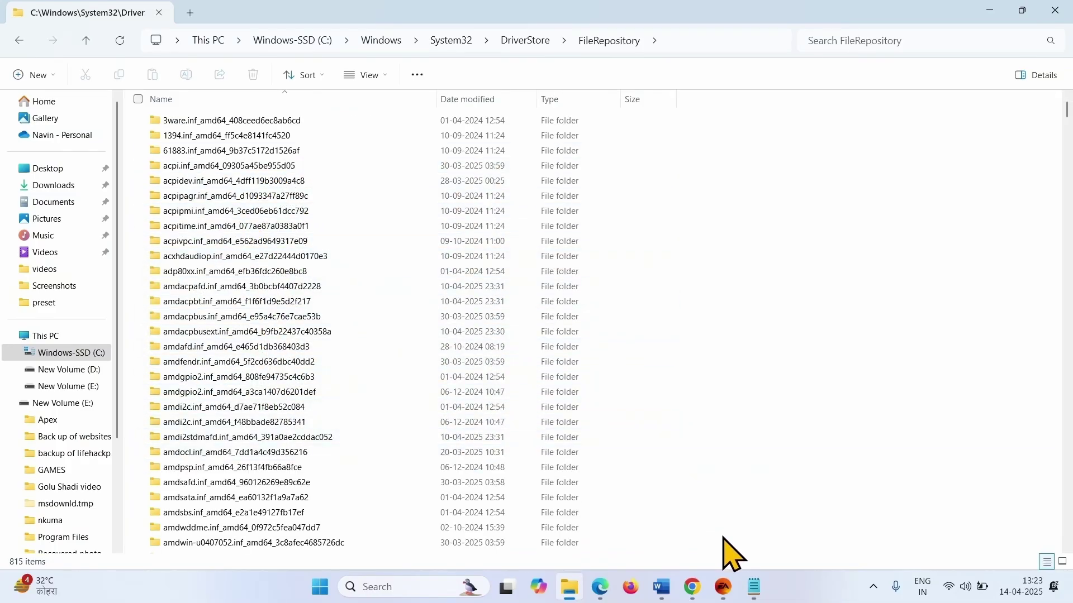
# Bring the setupact.log Notepad window back in front of the FileRepository listing
pyautogui.click(753, 587)
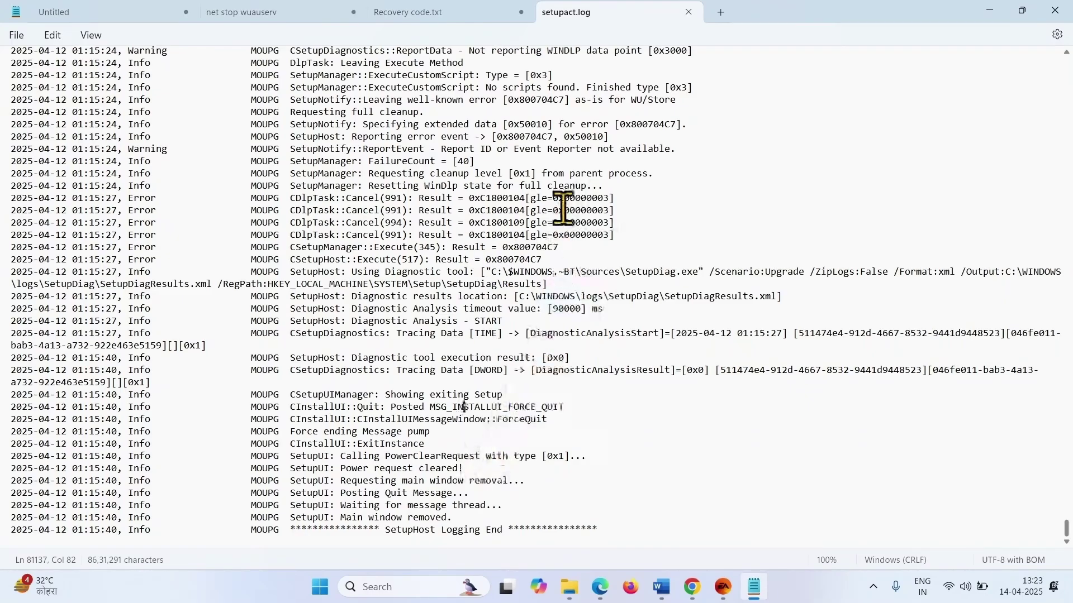
pyautogui.hotkey('alt', 'Tab')
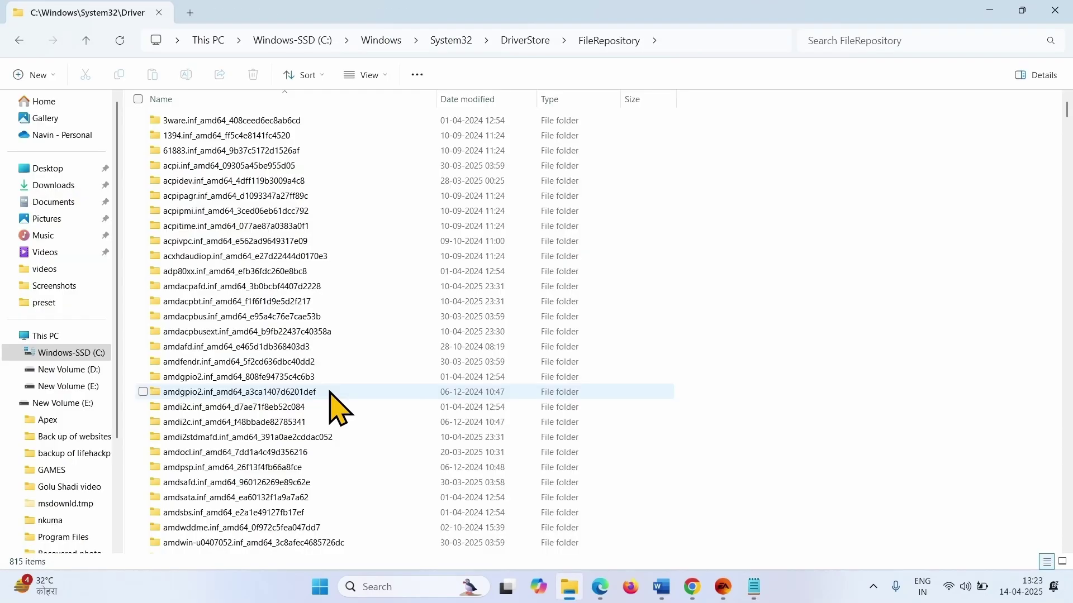
pyautogui.click(754, 593)
pyautogui.moveTo(1021, 11)
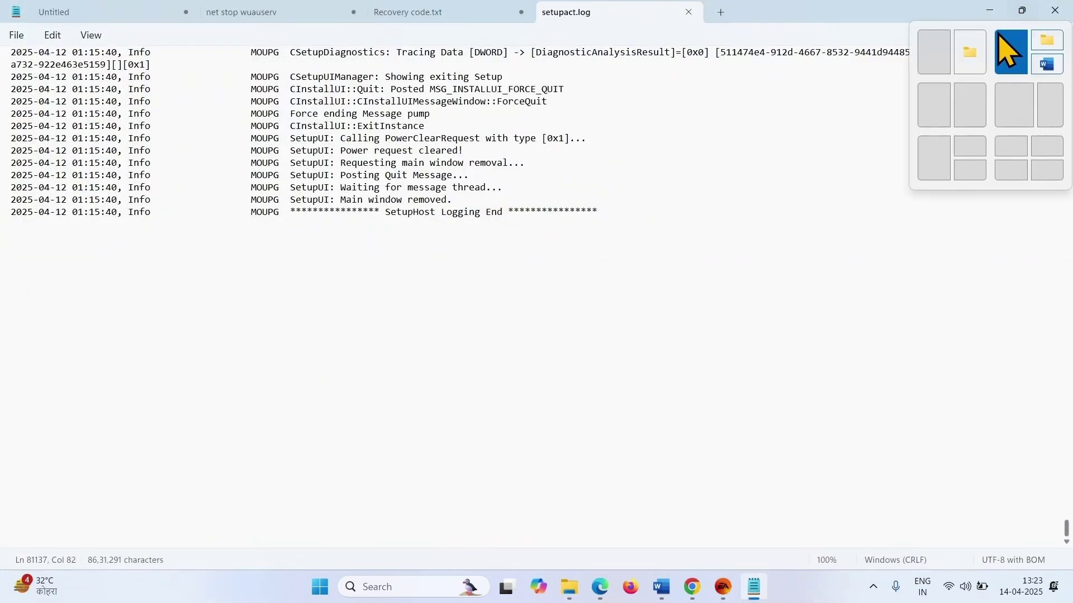
# Snap the log right and FileRepository left, then browse the list to the acpidev folder
pyautogui.click(968, 109)
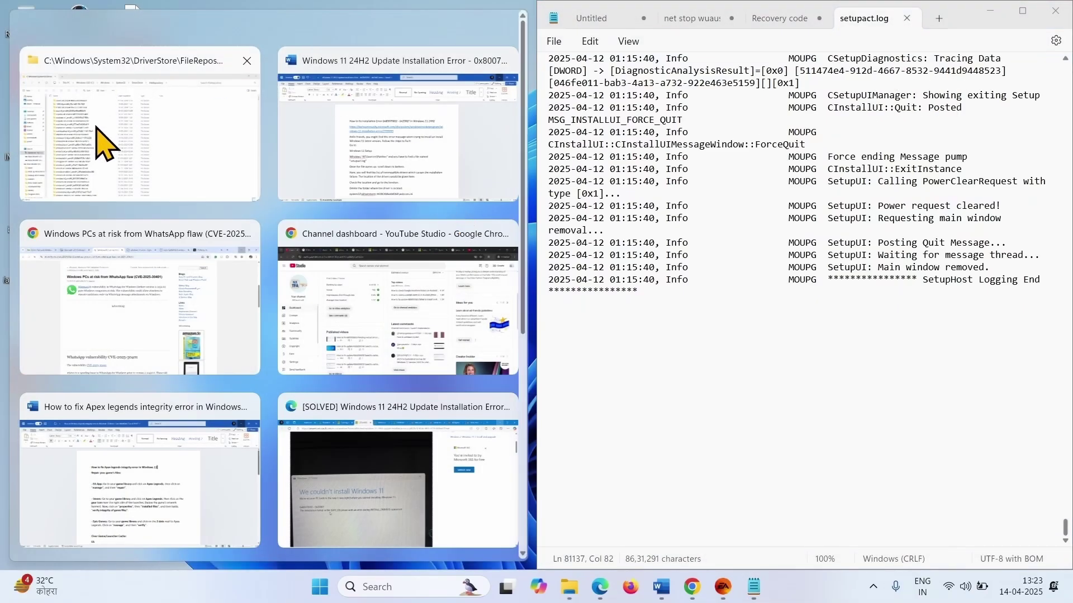
pyautogui.click(102, 142)
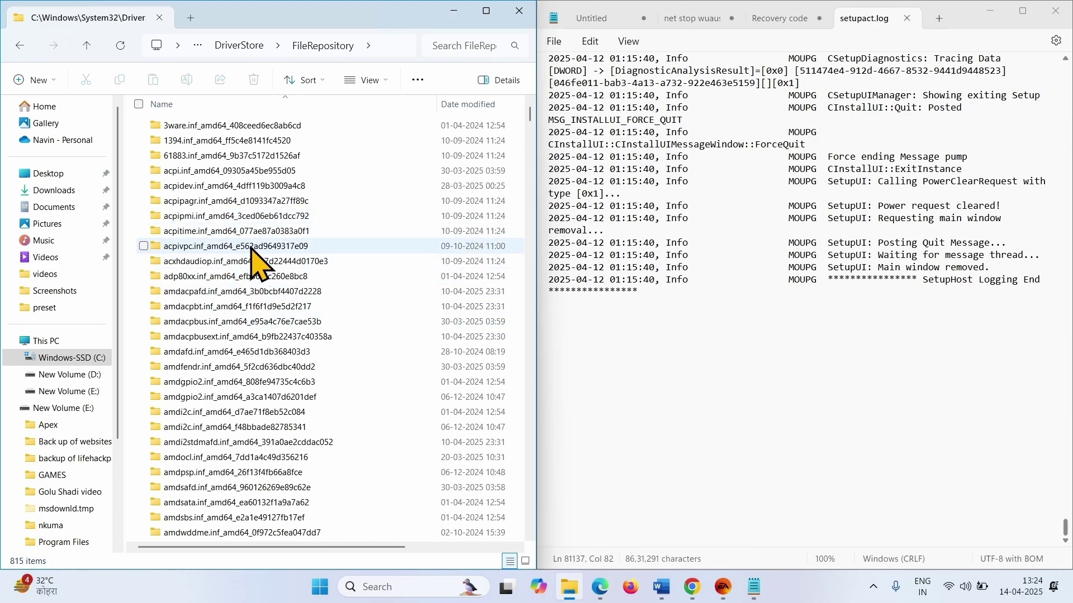
pyautogui.scroll(-10, 251, 249)
pyautogui.scroll(-10, 251, 249)
pyautogui.scroll(-20, 252, 249)
pyautogui.scroll(-20, 251, 249)
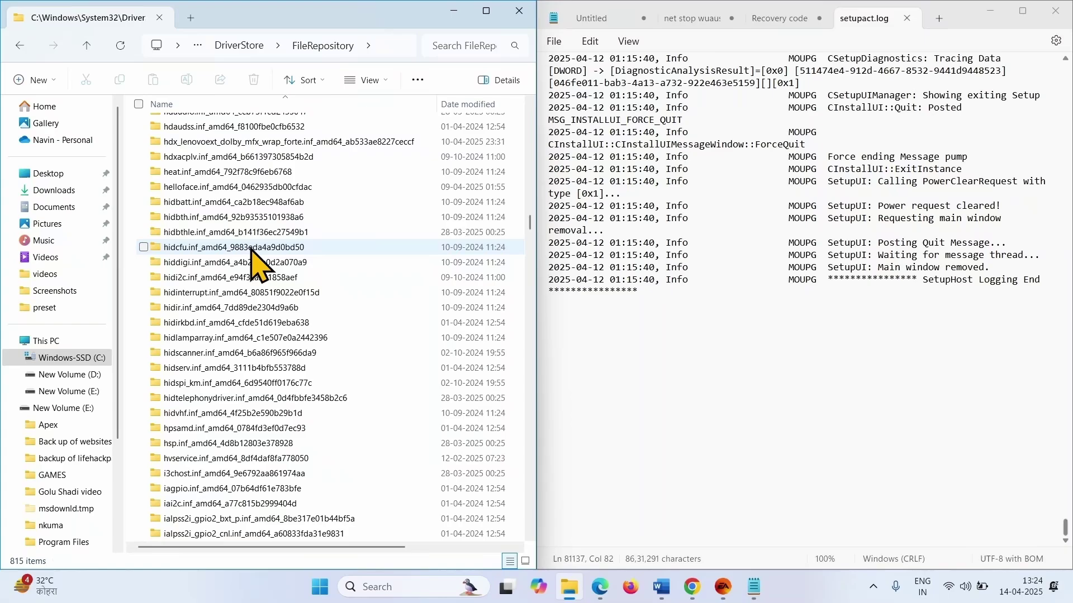
pyautogui.scroll(-20, 251, 248)
pyautogui.scroll(-20, 251, 248)
pyautogui.scroll(20, 251, 248)
pyautogui.scroll(20, 252, 249)
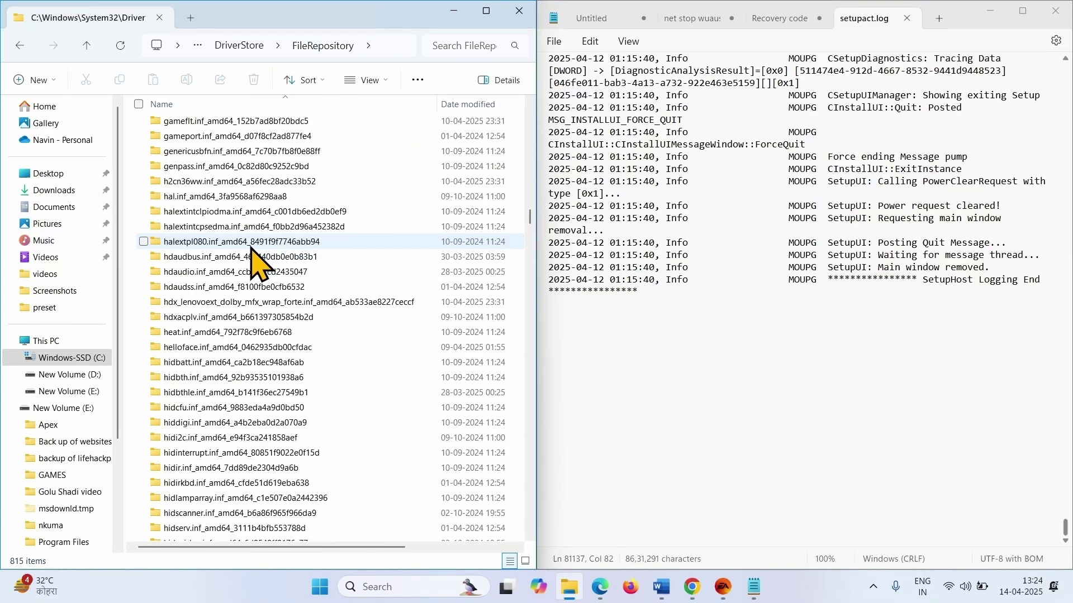
pyautogui.scroll(20, 251, 248)
pyautogui.scroll(20, 229, 223)
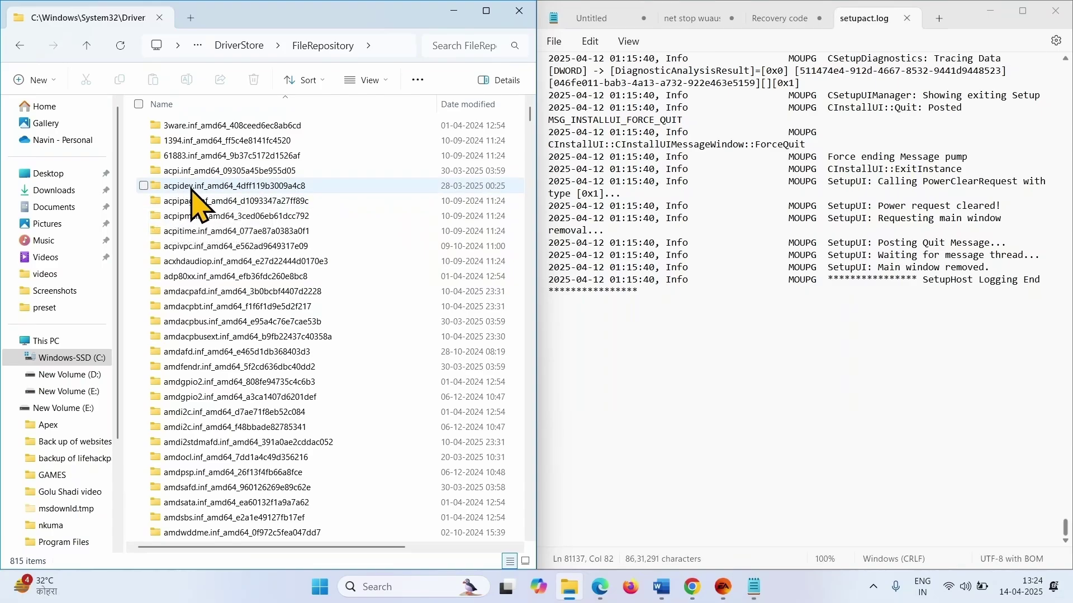
# Try deleting acpidev.inf_amd64_4dff119b3009a4c8 and dismiss the SYSTEM-permission access denial
pyautogui.rightClick(192, 190)
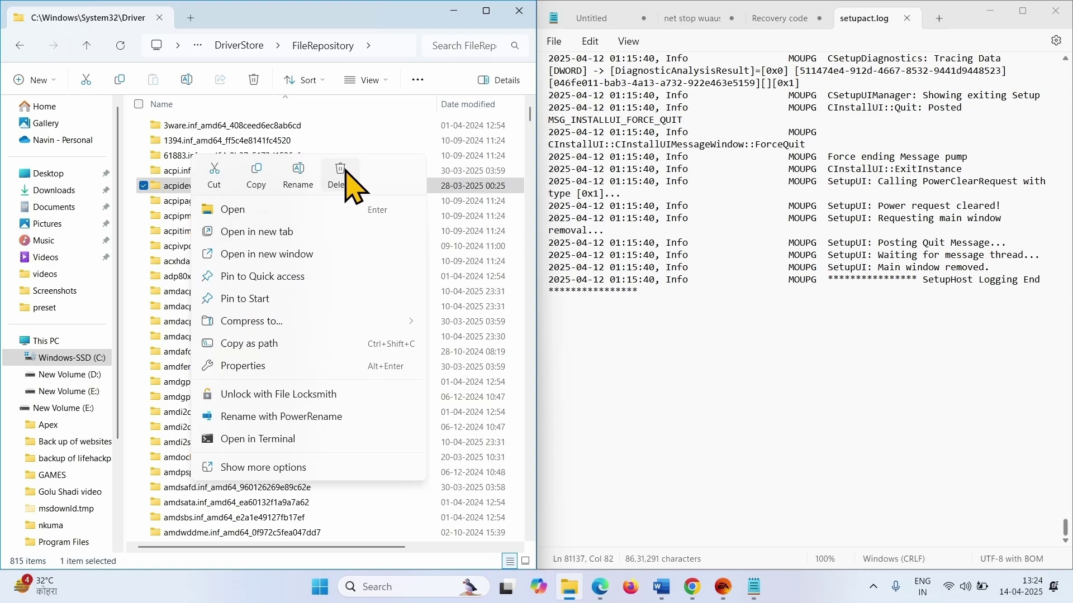
pyautogui.click(341, 174)
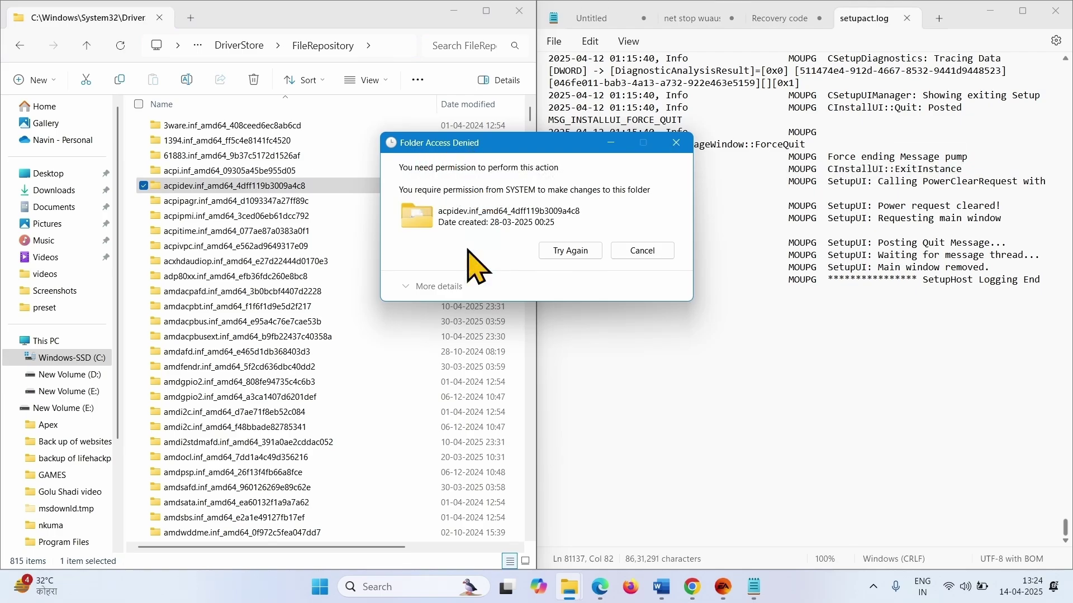
pyautogui.click(676, 143)
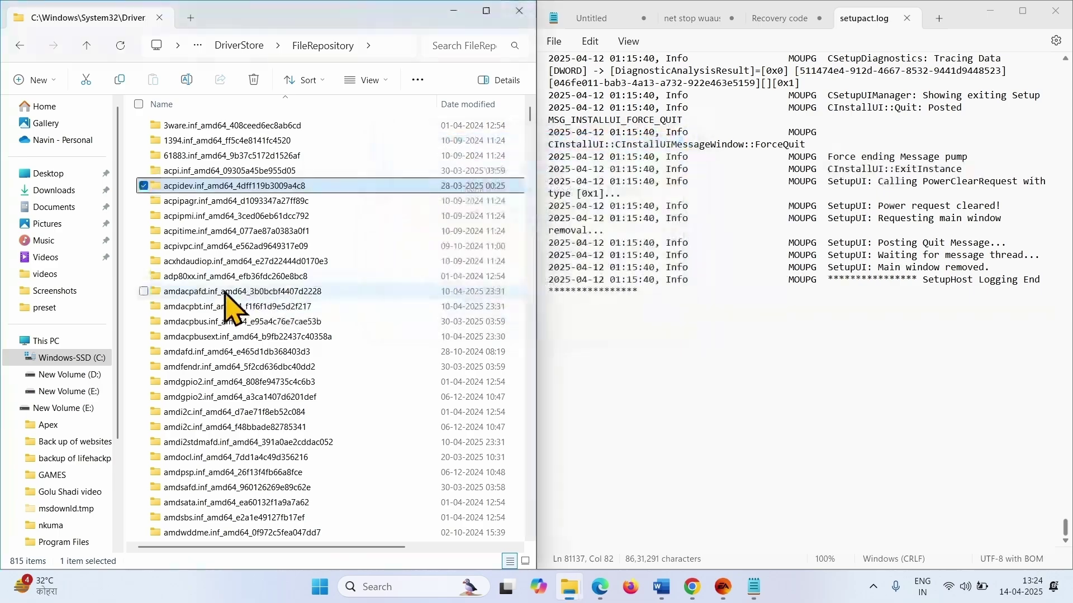
pyautogui.moveTo(235, 185)
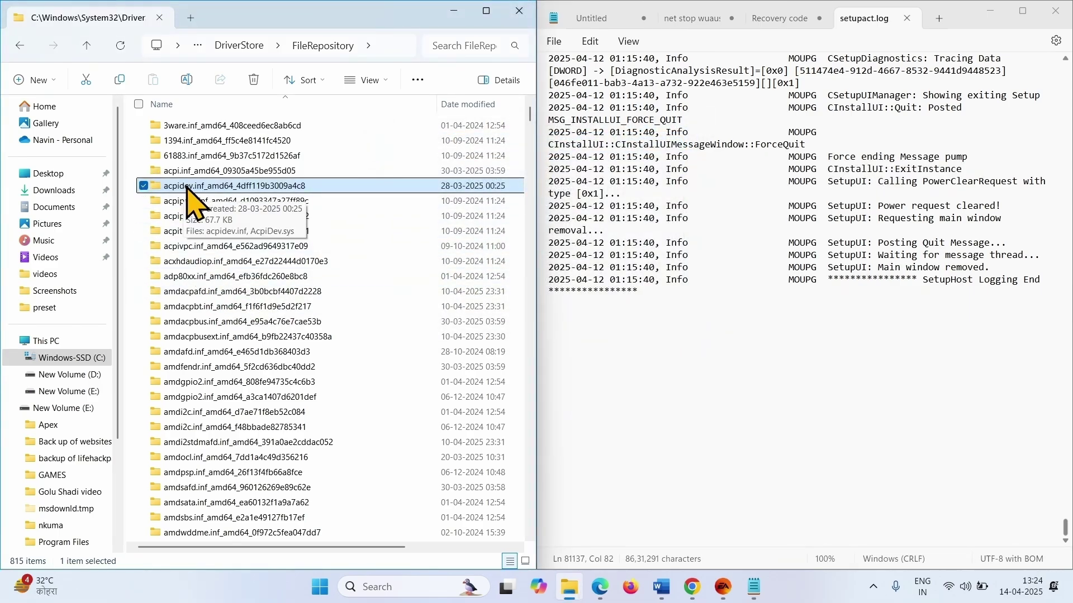
# Inspect the acpidev folder's permissions for Everyone and both application-package groups
pyautogui.rightClick(187, 190)
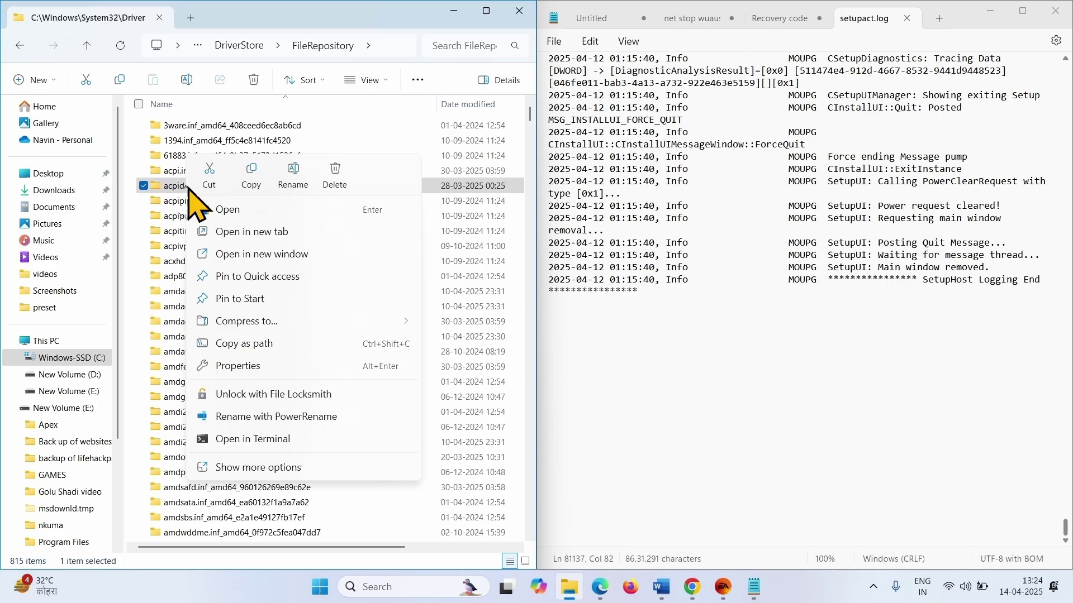
pyautogui.click(238, 367)
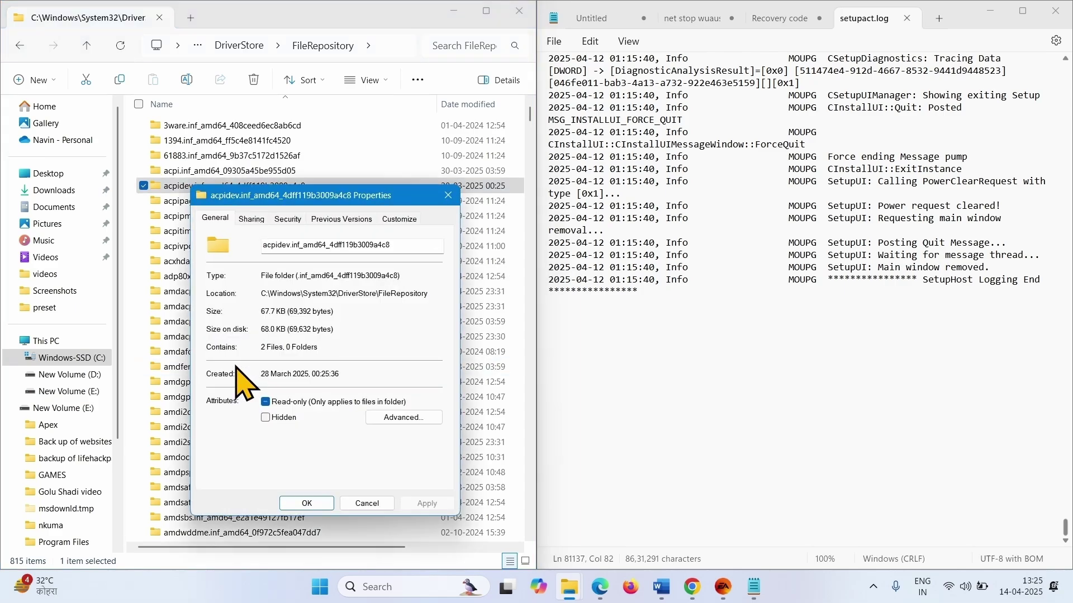
pyautogui.click(287, 219)
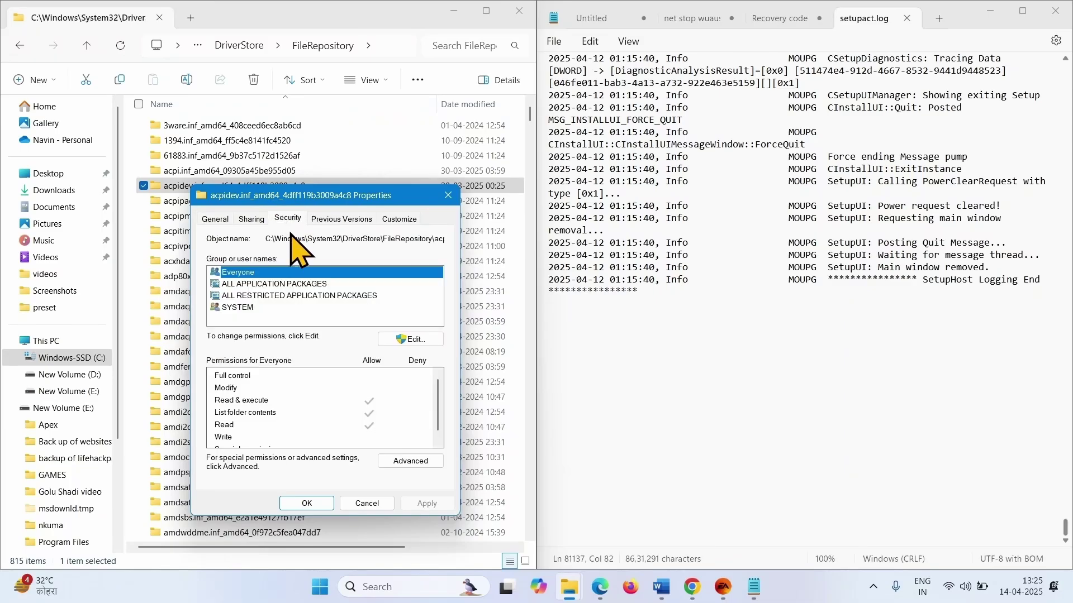
pyautogui.click(411, 341)
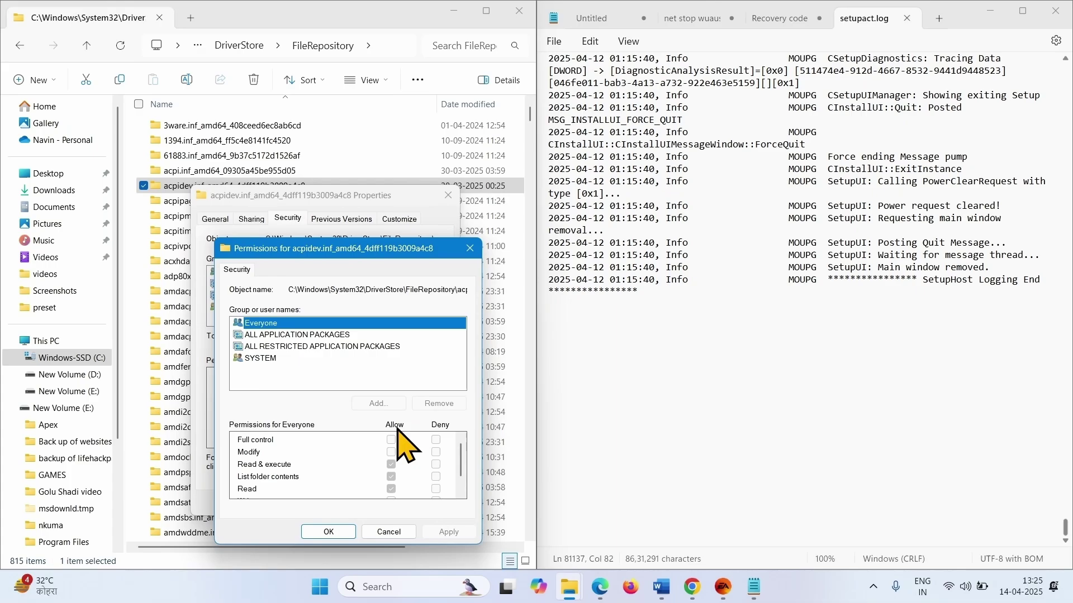
pyautogui.scroll(-1, 342, 467)
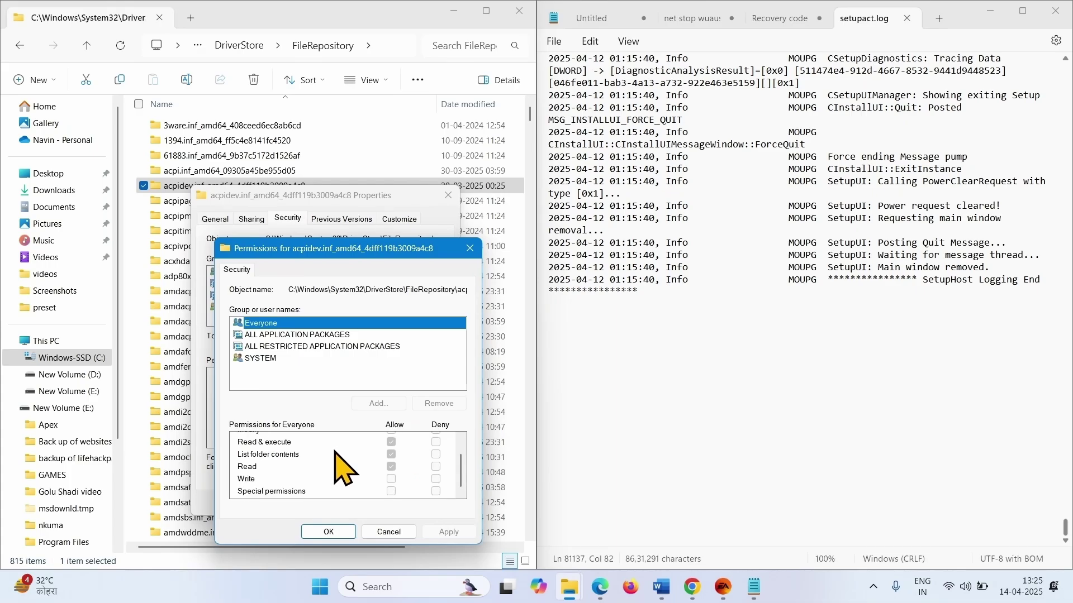
pyautogui.scroll(1, 342, 467)
pyautogui.scroll(-1, 341, 467)
pyautogui.scroll(1, 342, 467)
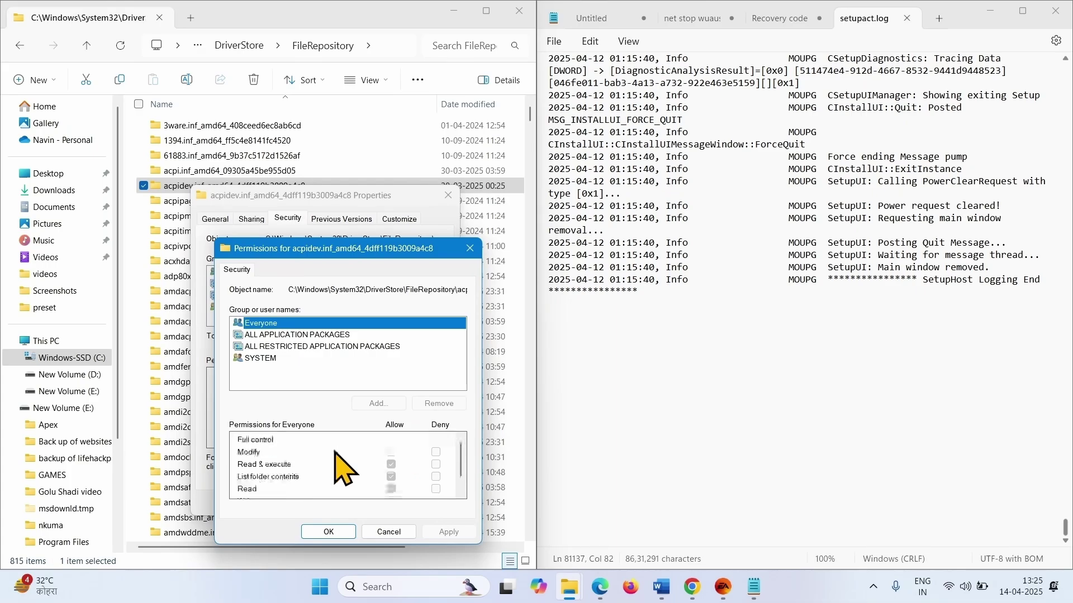
pyautogui.click(287, 335)
pyautogui.click(285, 345)
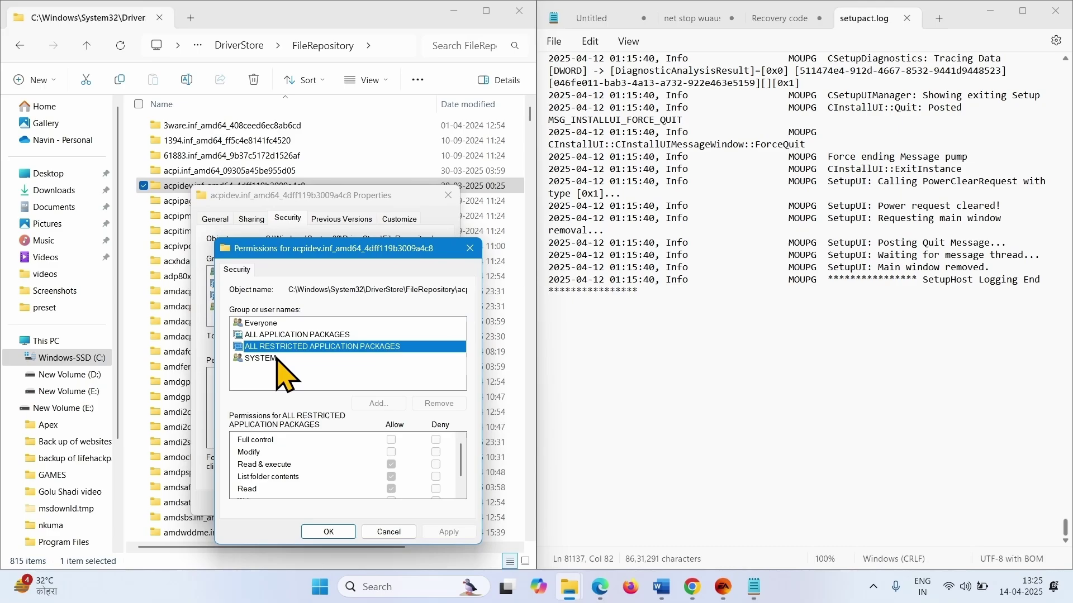
pyautogui.click(273, 324)
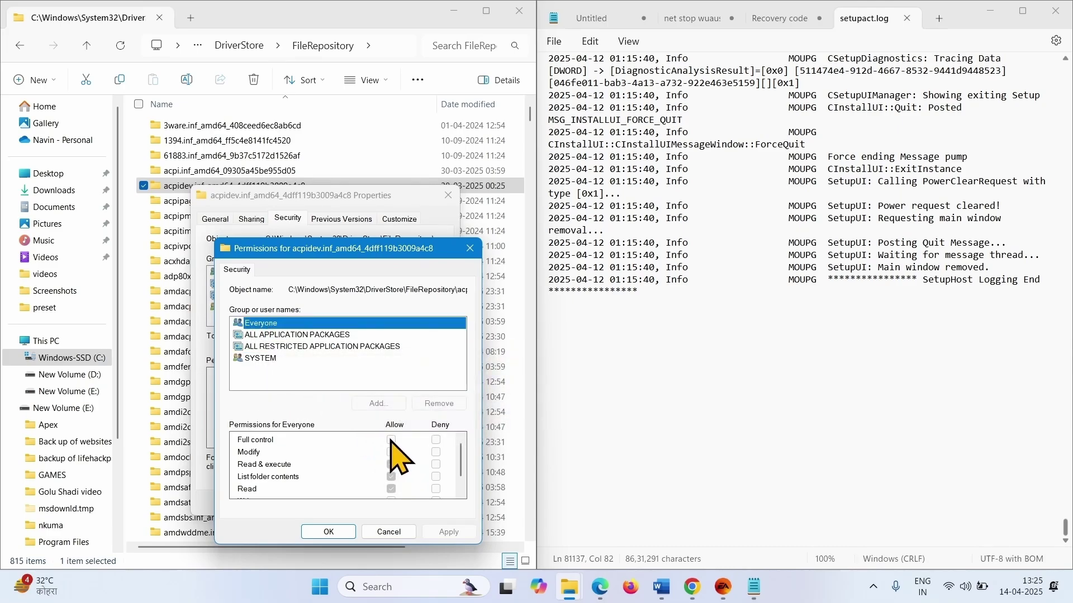
# Set the acpidev folder's owner from SYSTEM to the user account 'navin'
pyautogui.click(329, 531)
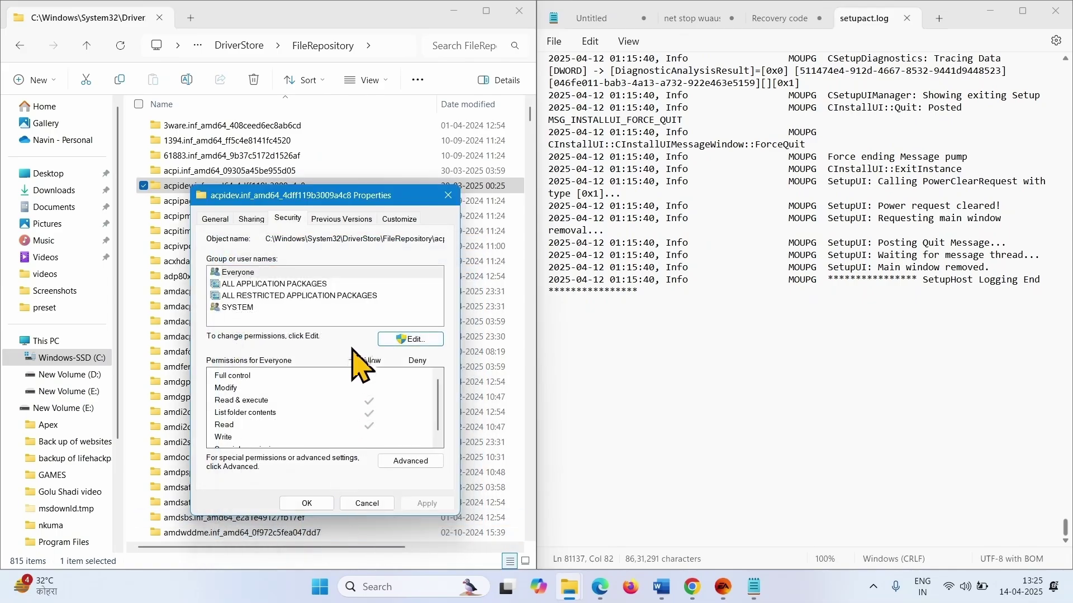
pyautogui.click(424, 462)
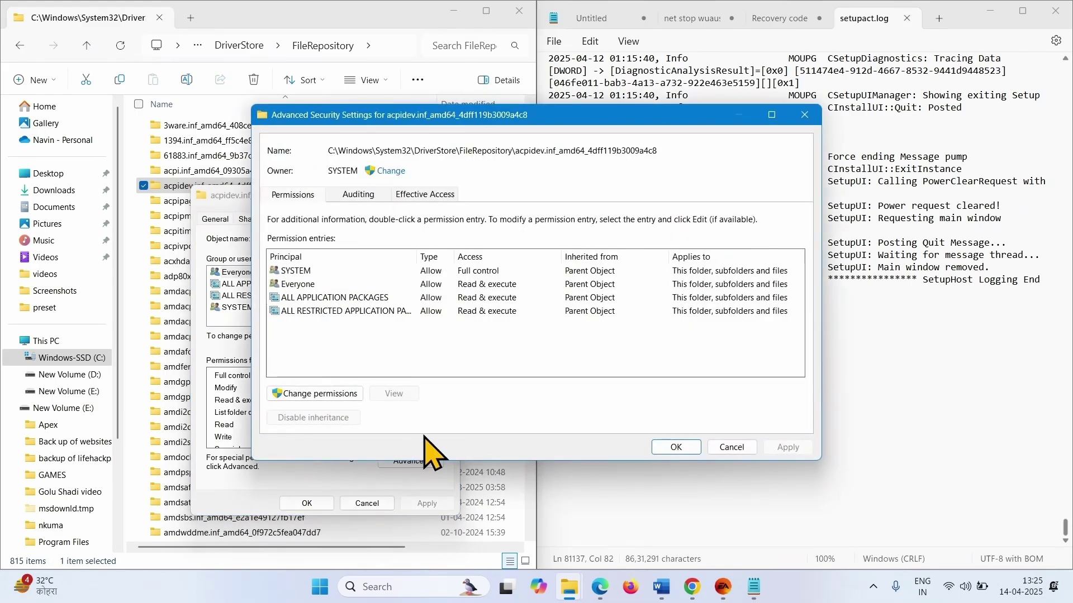
pyautogui.click(391, 172)
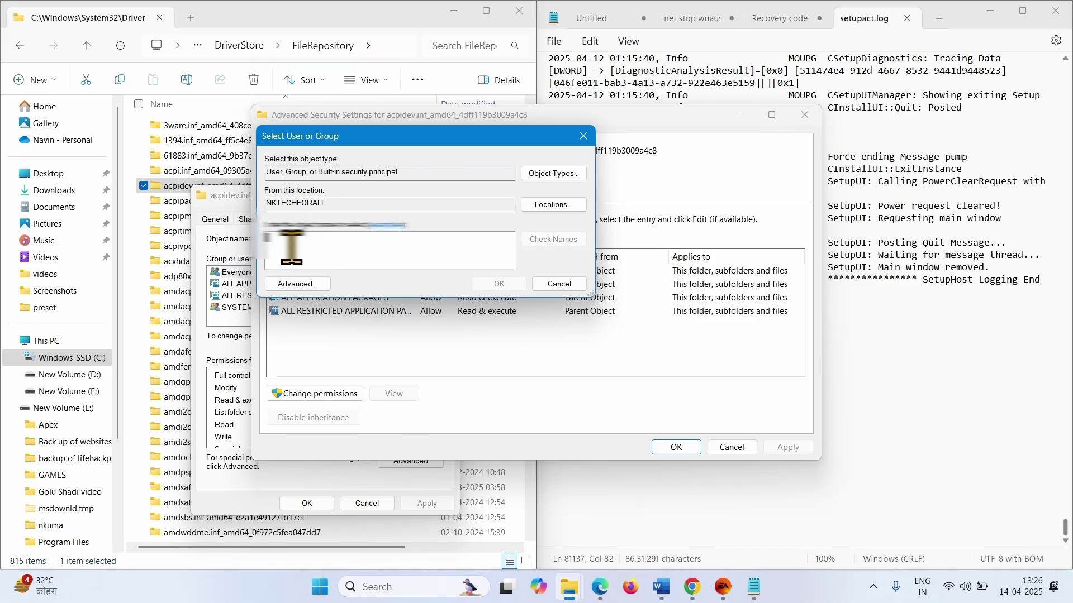
pyautogui.write('navin')
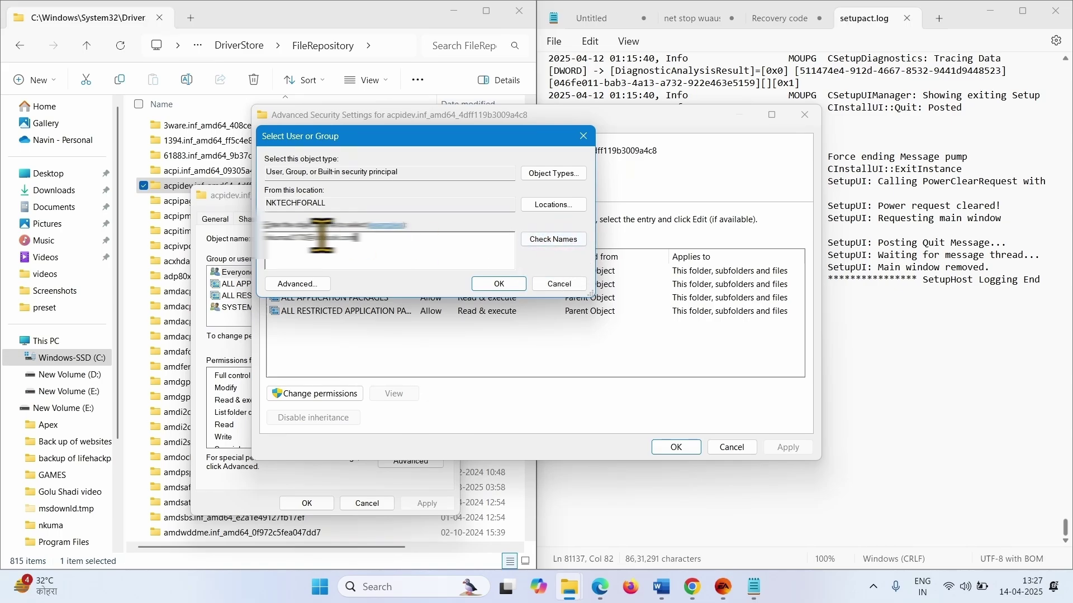
pyautogui.moveTo(364, 240); pyautogui.dragTo(271, 236)
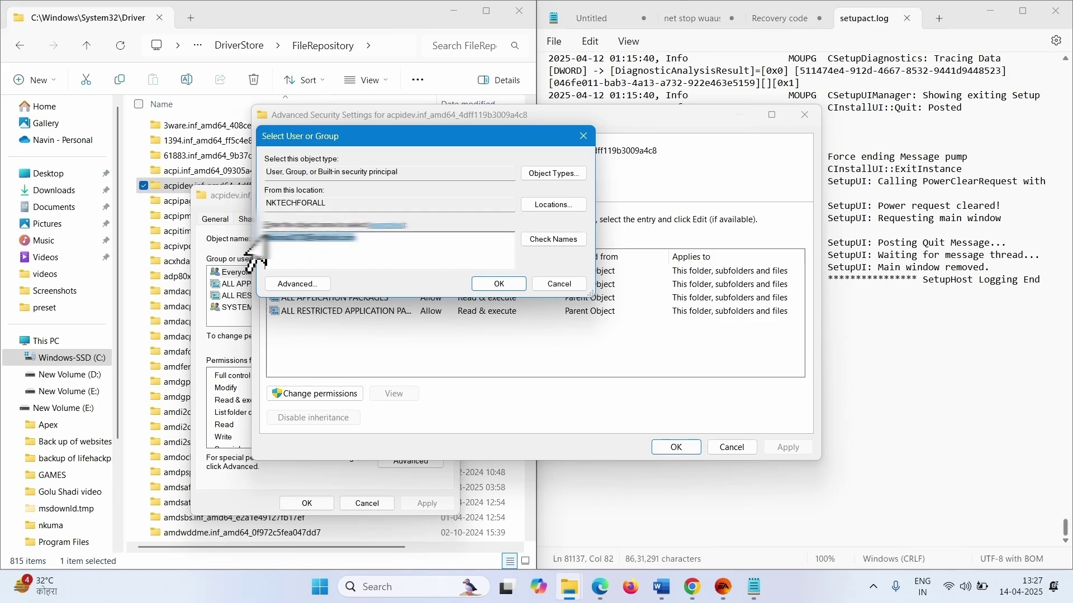
pyautogui.click(370, 237)
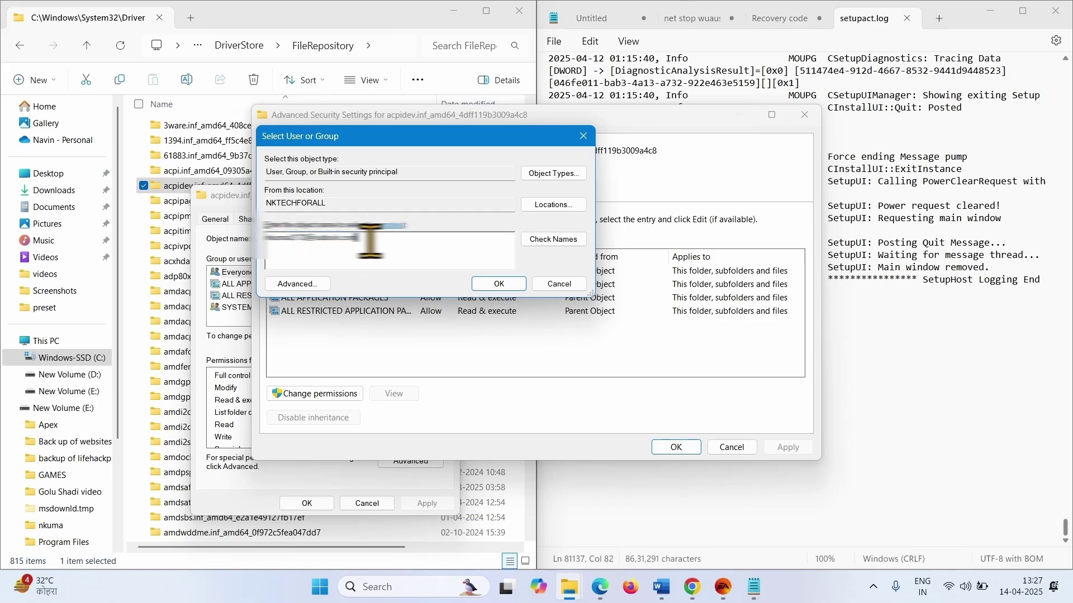
pyautogui.click(553, 245)
pyautogui.click(557, 239)
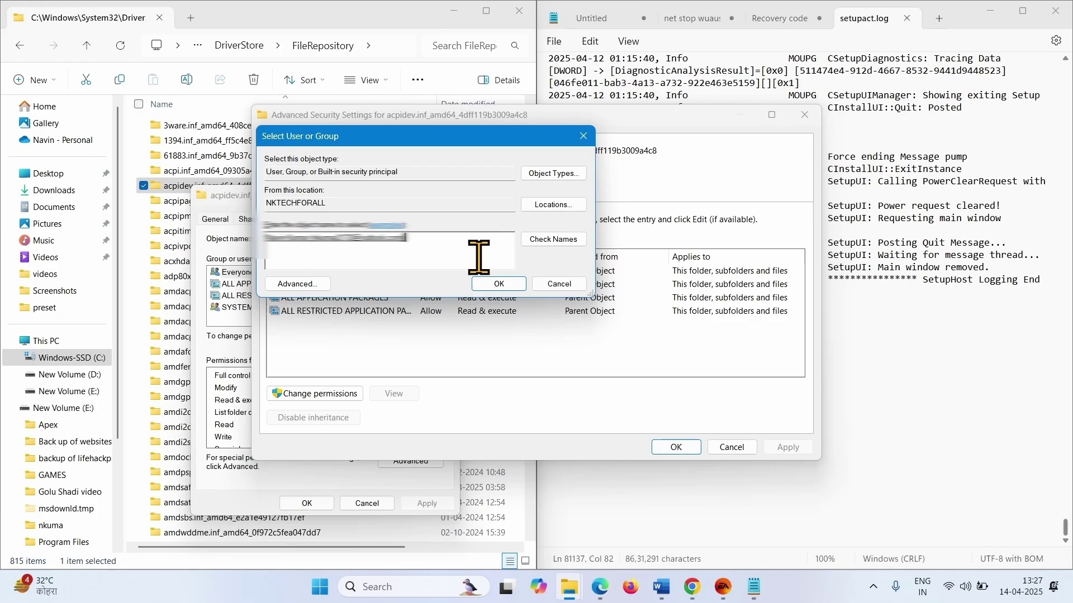
pyautogui.click(499, 285)
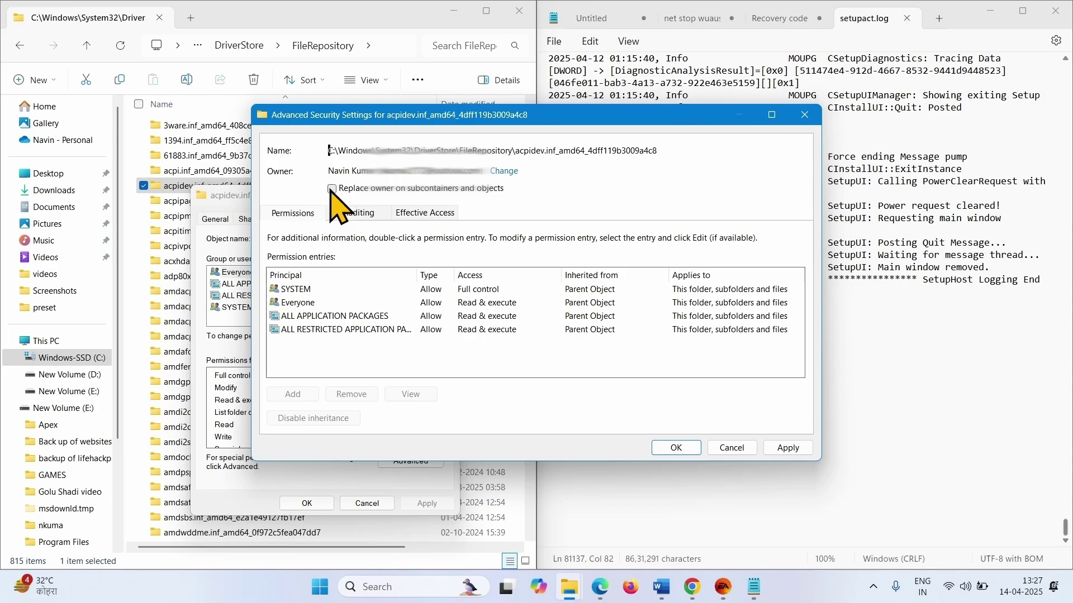
# Apply the new ownership, acknowledge the notice, and close Advanced Security Settings
pyautogui.click(779, 450)
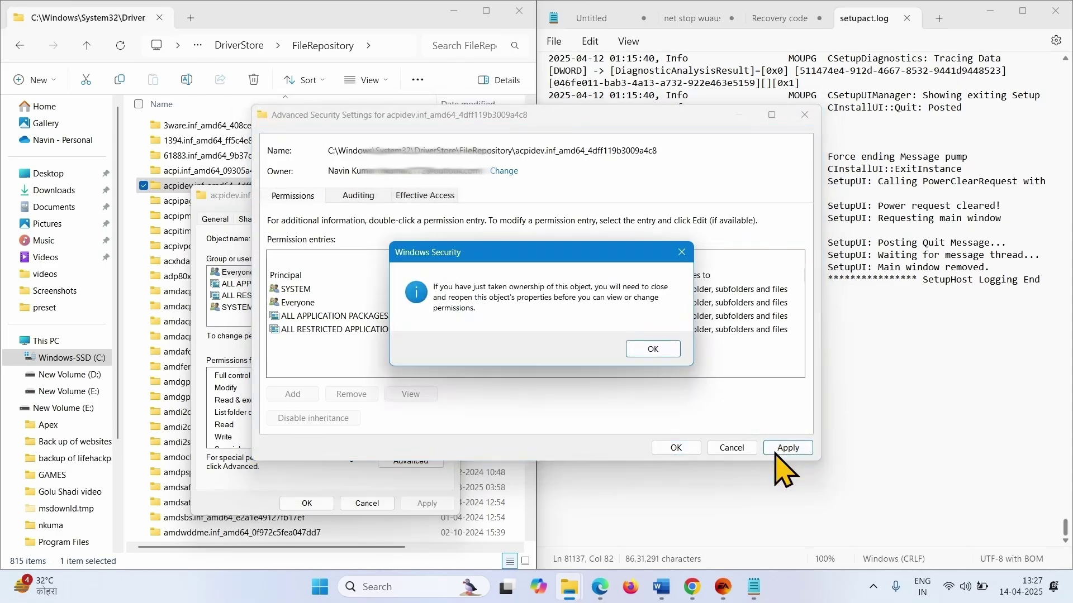
pyautogui.click(652, 349)
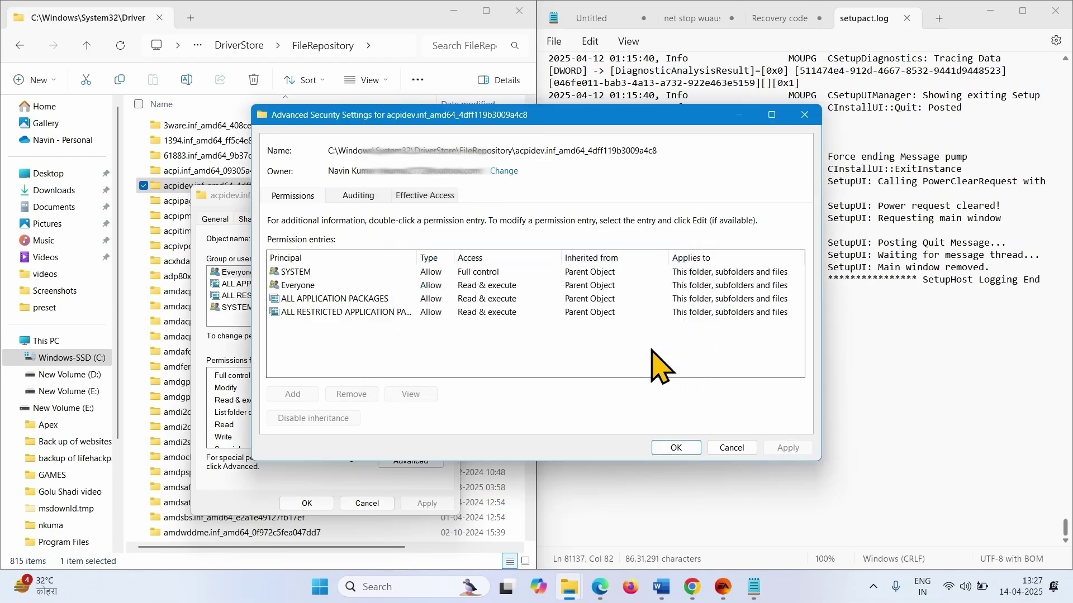
pyautogui.click(677, 448)
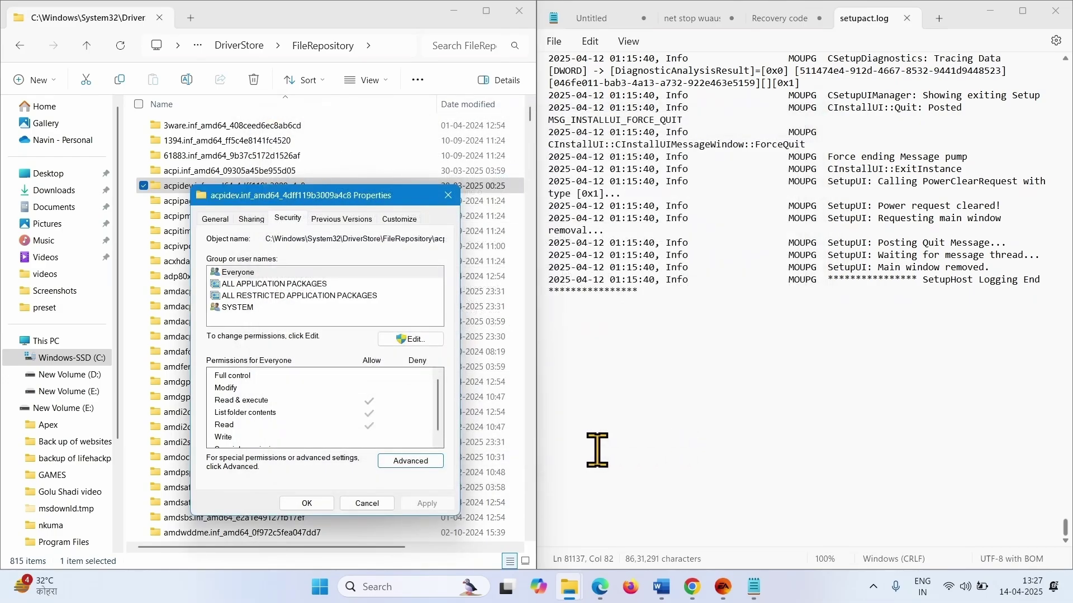
# Grant Everyone full control of the acpidev folder, confirming the system-folder warning
pyautogui.click(415, 340)
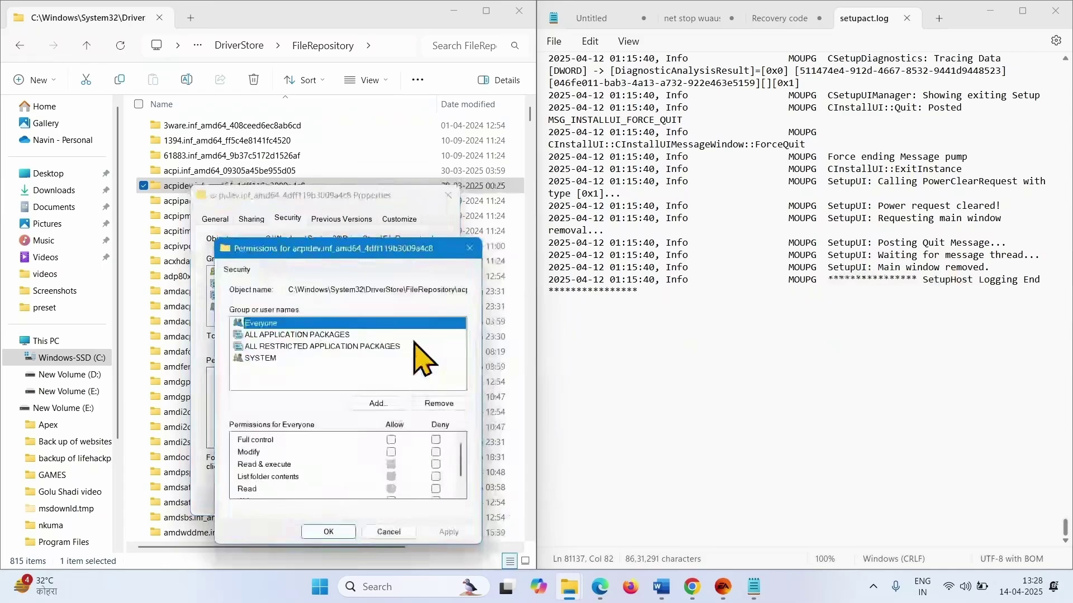
pyautogui.click(391, 440)
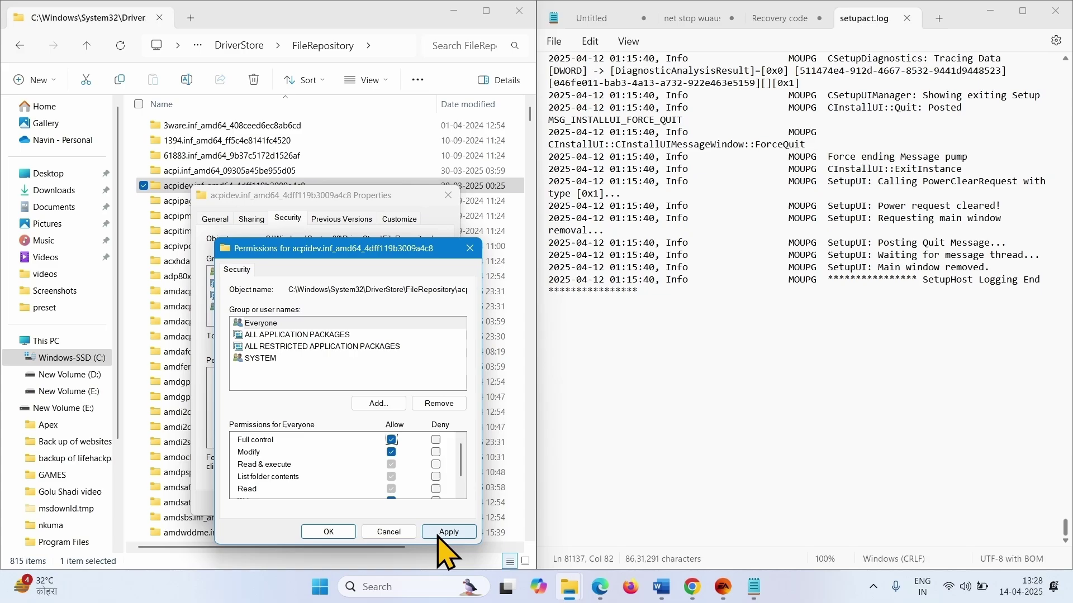
pyautogui.click(437, 534)
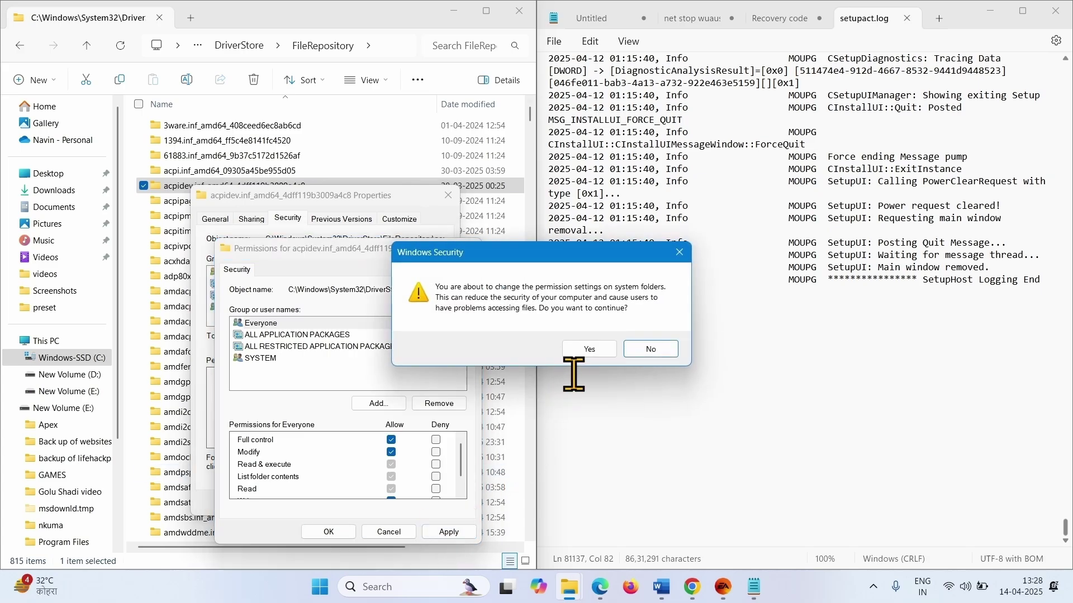
pyautogui.click(592, 348)
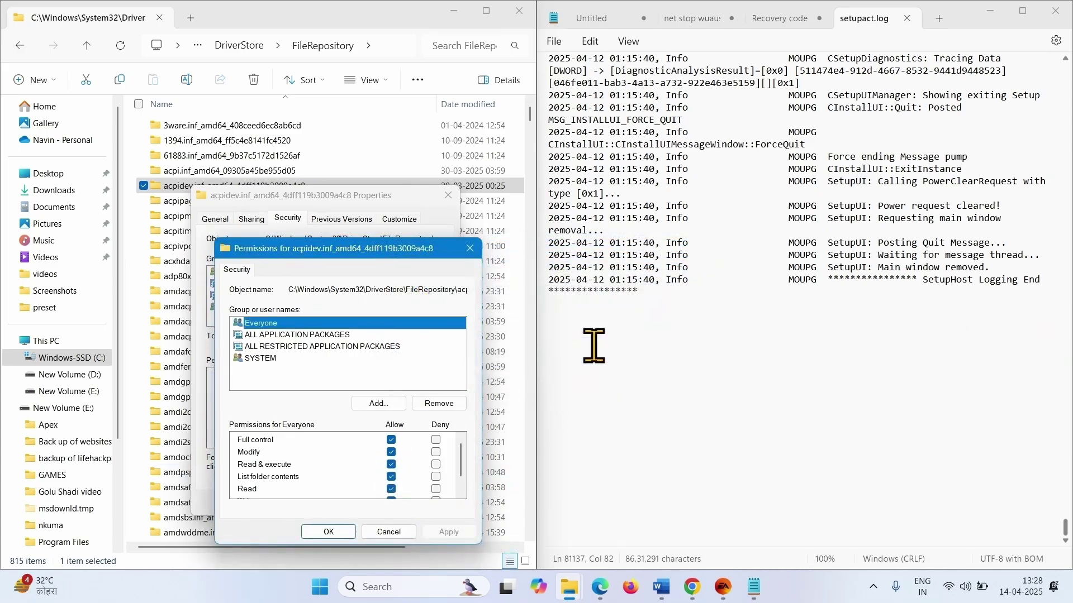
# Grant ALL APPLICATION PACKAGES and ALL RESTRICTED APPLICATION PACKAGES full control
pyautogui.click(275, 334)
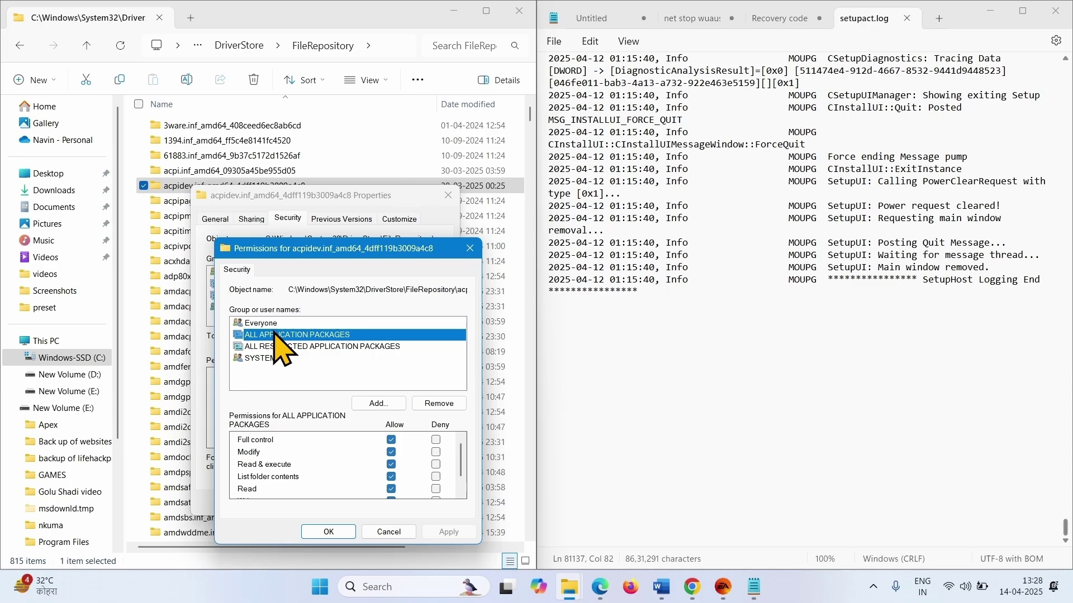
pyautogui.click(391, 439)
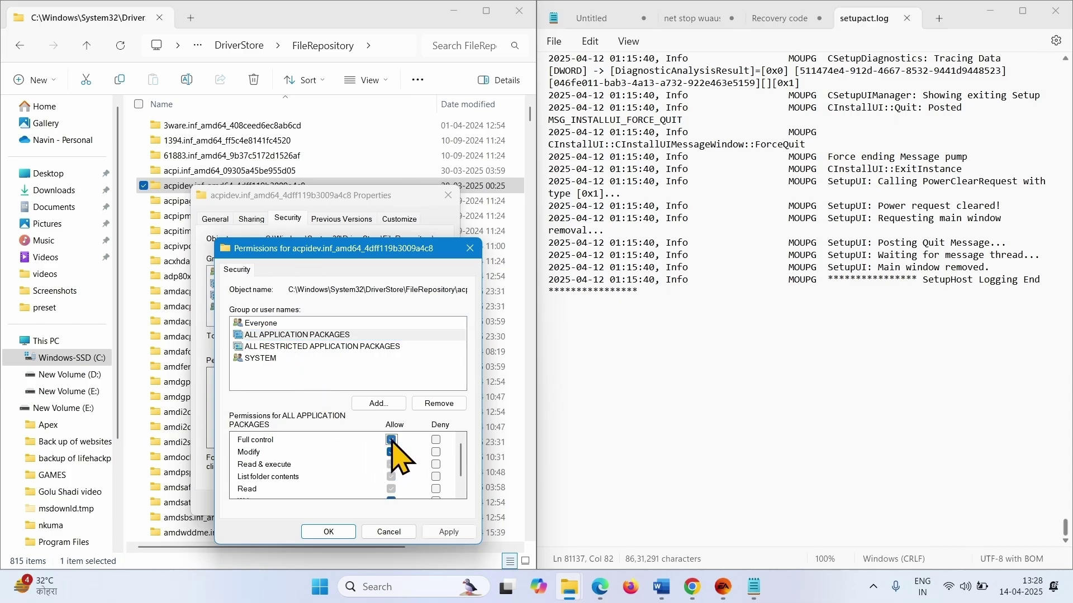
pyautogui.click(452, 533)
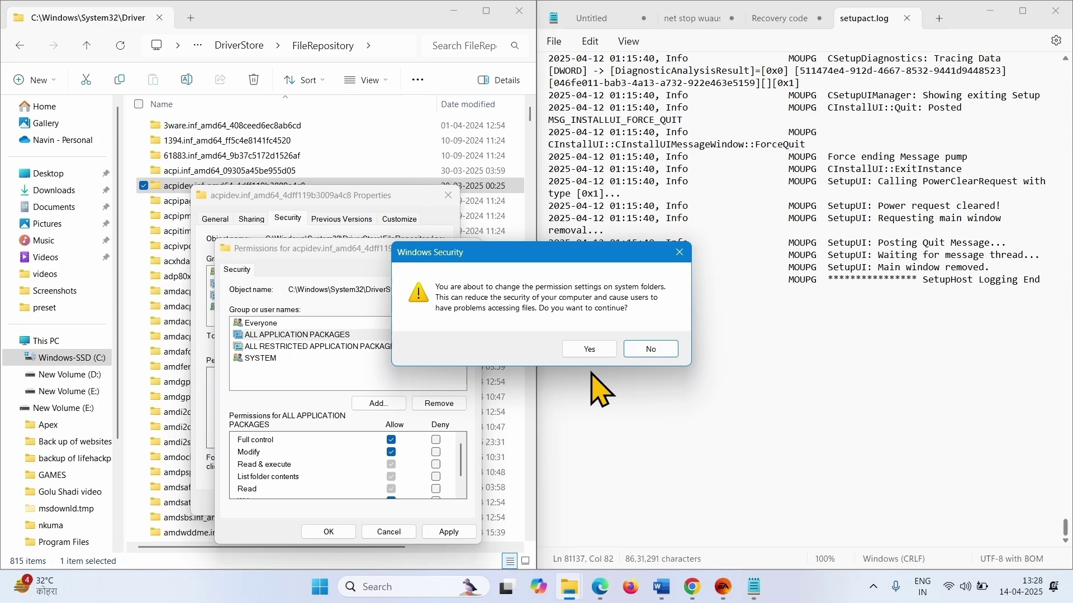
pyautogui.click(588, 349)
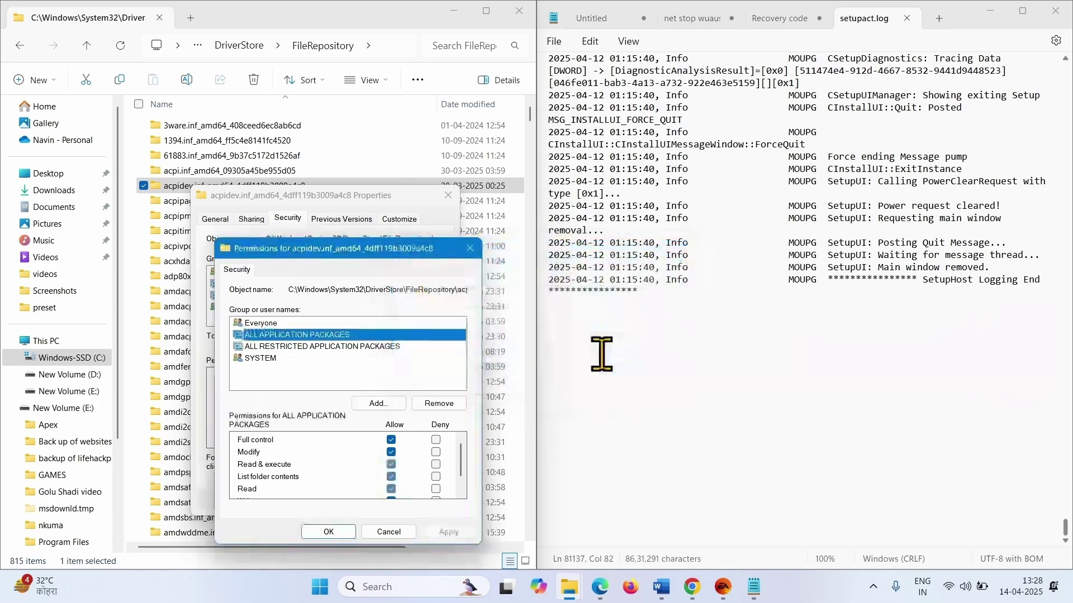
pyautogui.click(285, 346)
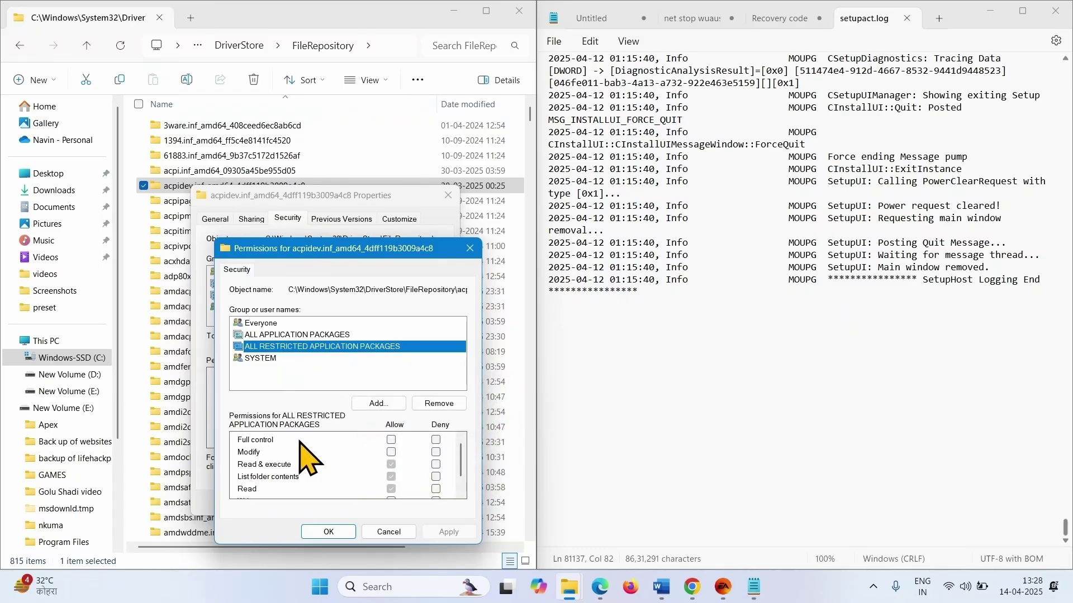
pyautogui.click(391, 439)
pyautogui.click(448, 532)
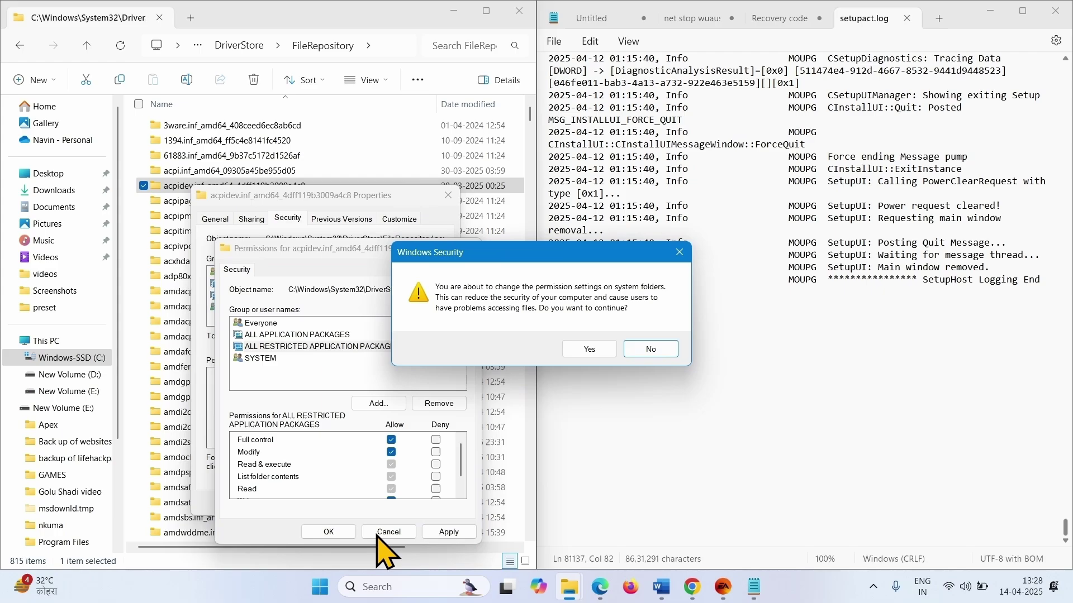
pyautogui.click(589, 349)
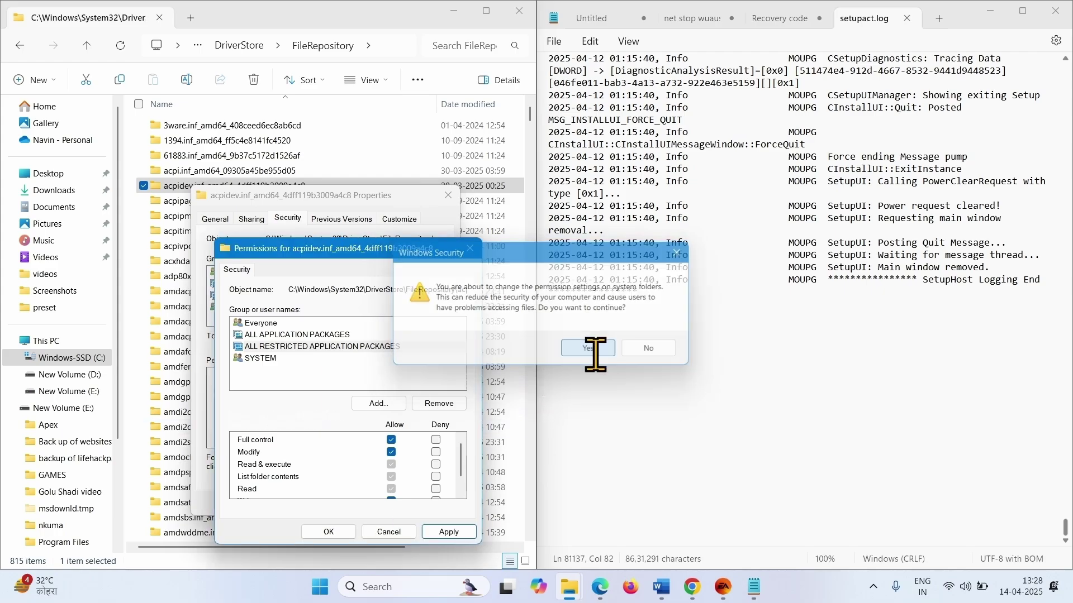
pyautogui.click(328, 532)
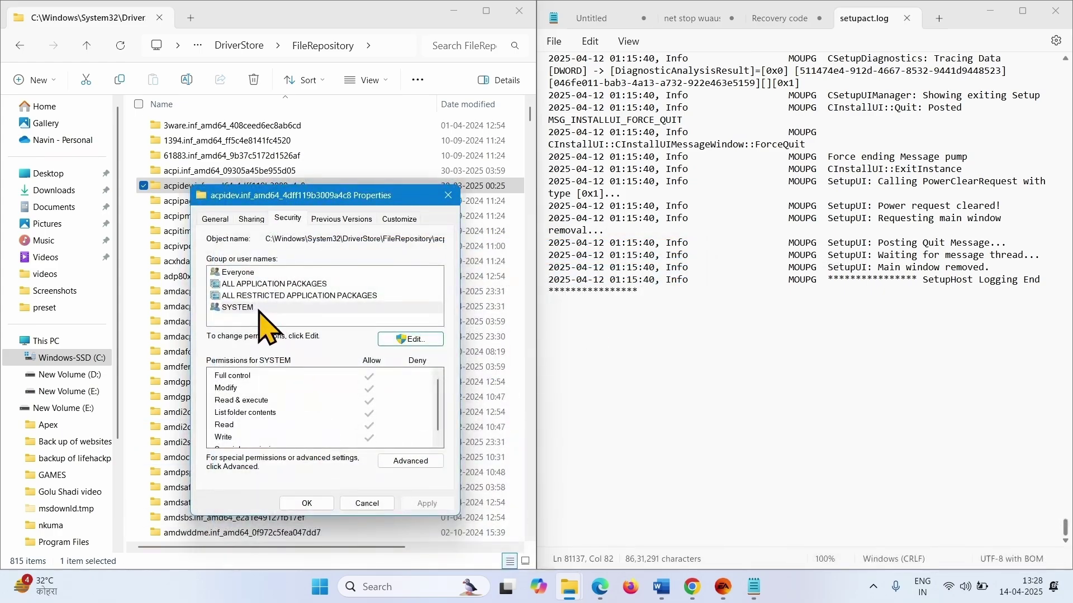
# Close the folder's Properties and delete the acpidev.inf_amd64_4dff119b3009a4c8 folder from FileRepository
pyautogui.click(306, 503)
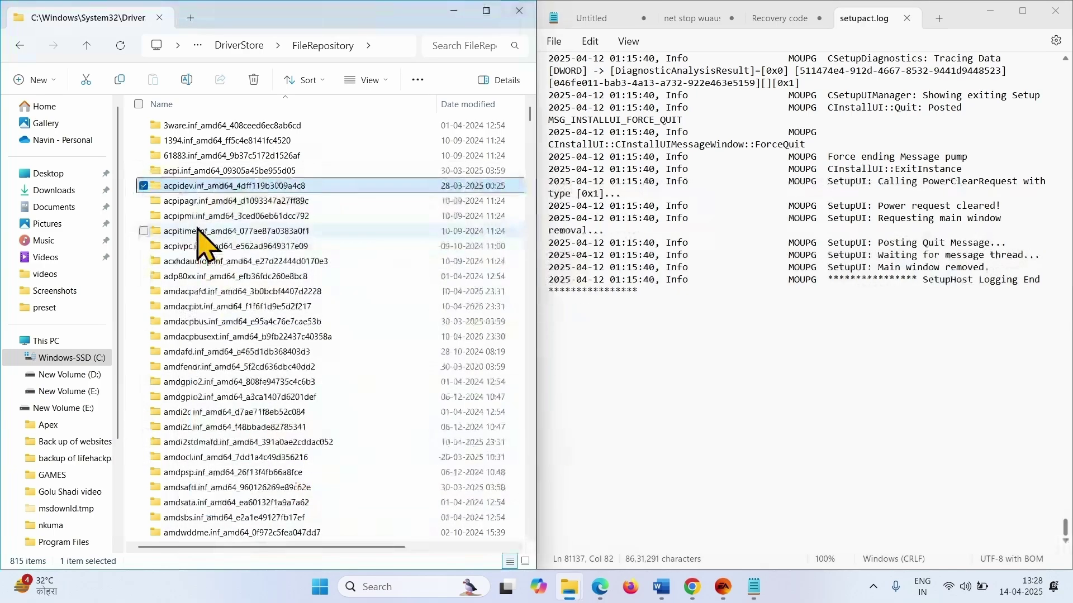
pyautogui.rightClick(247, 191)
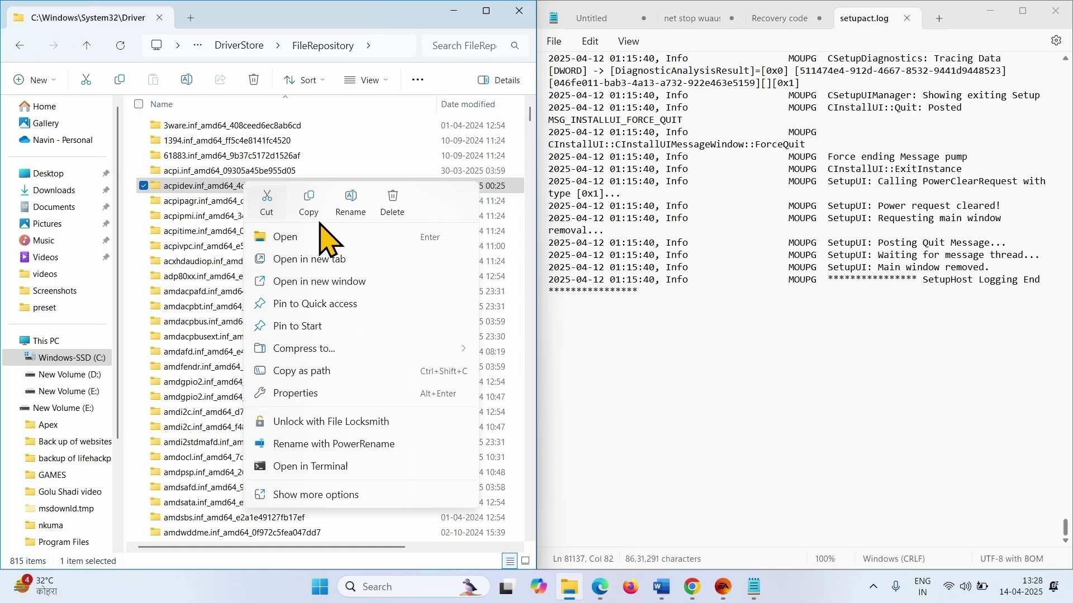
pyautogui.click(393, 202)
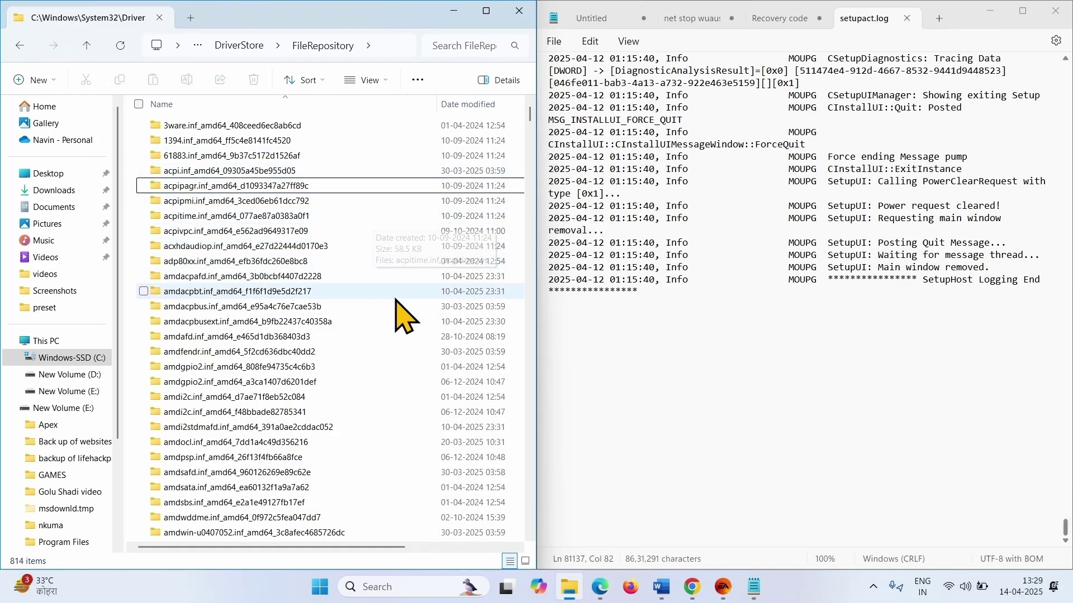
# Close the File Explorer and Notepad windows, then restart the PC from Start's Power menu
pyautogui.click(519, 10)
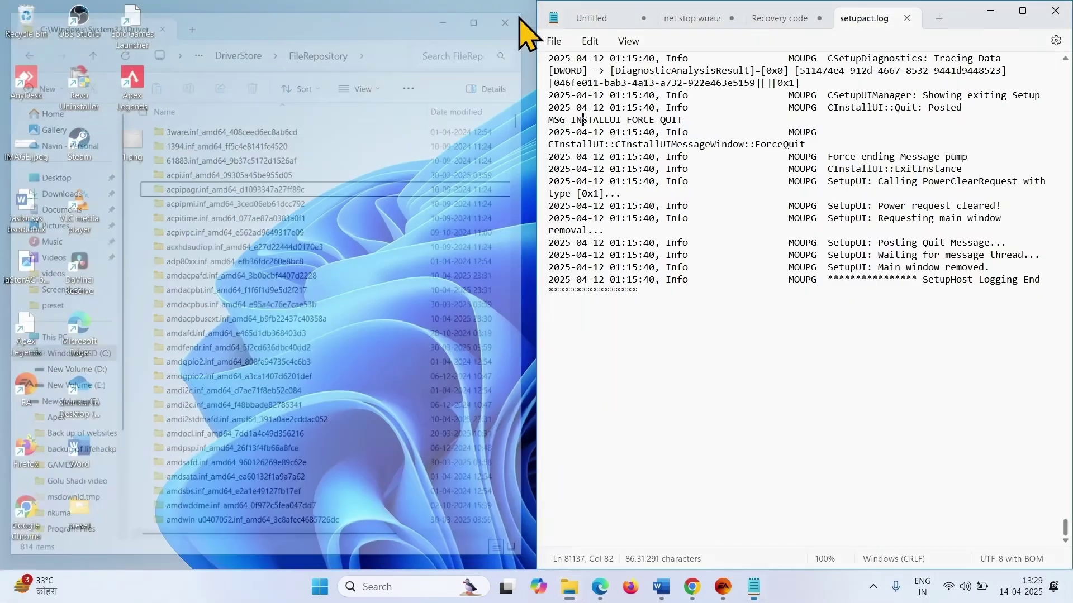
pyautogui.click(1056, 10)
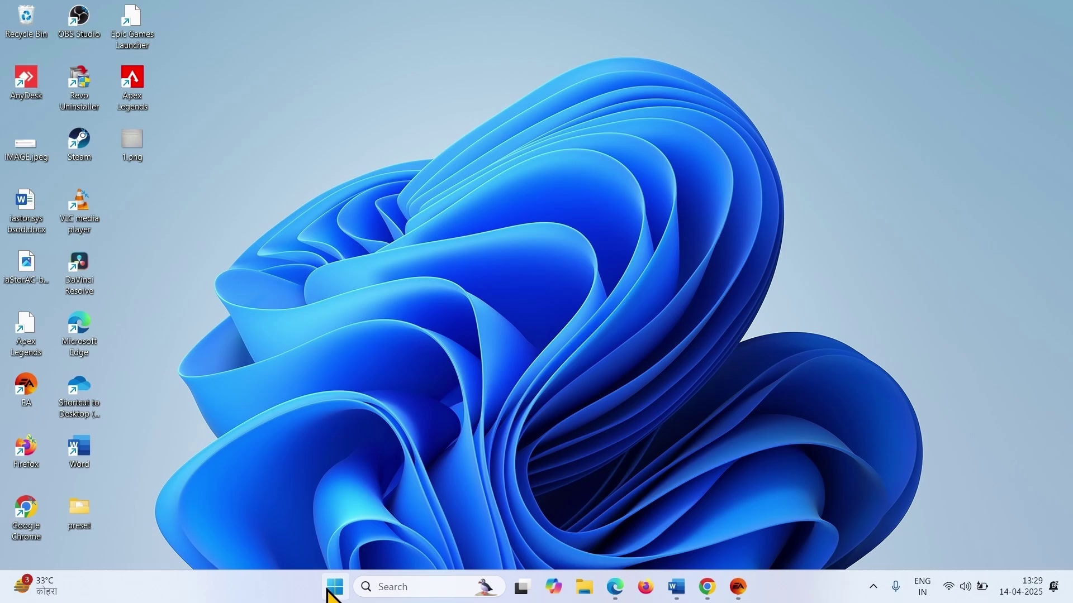
pyautogui.click(331, 594)
pyautogui.click(705, 540)
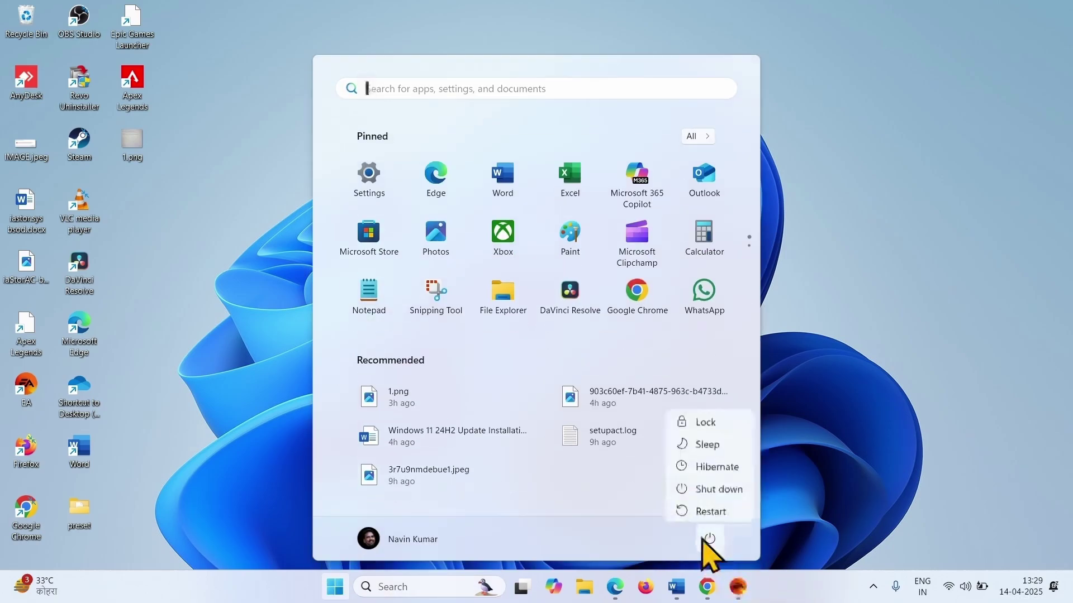
pyautogui.click(893, 479)
pyautogui.click(977, 385)
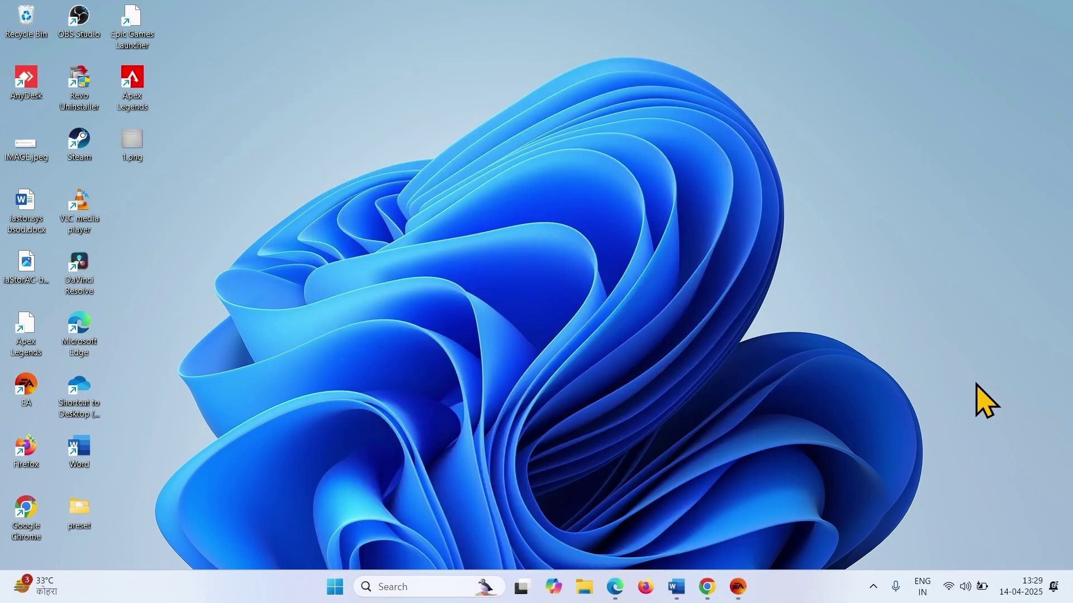